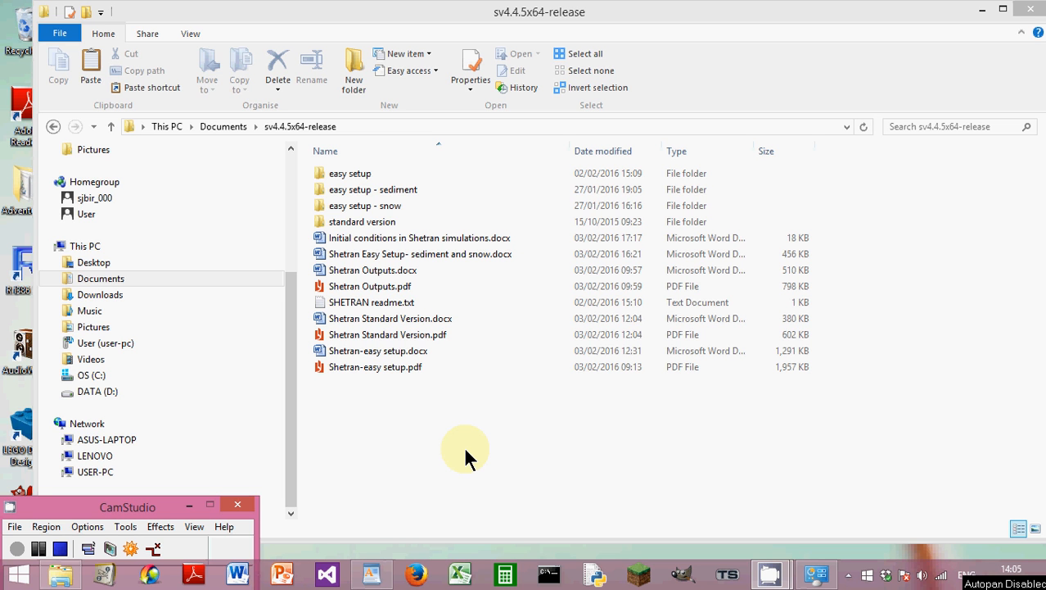
Open the Aire_at_Kildwick_Bridge example folder inside "easy setup - sediment" to view its input files.
{"action": "left_click", "coordinate": [364, 192]}
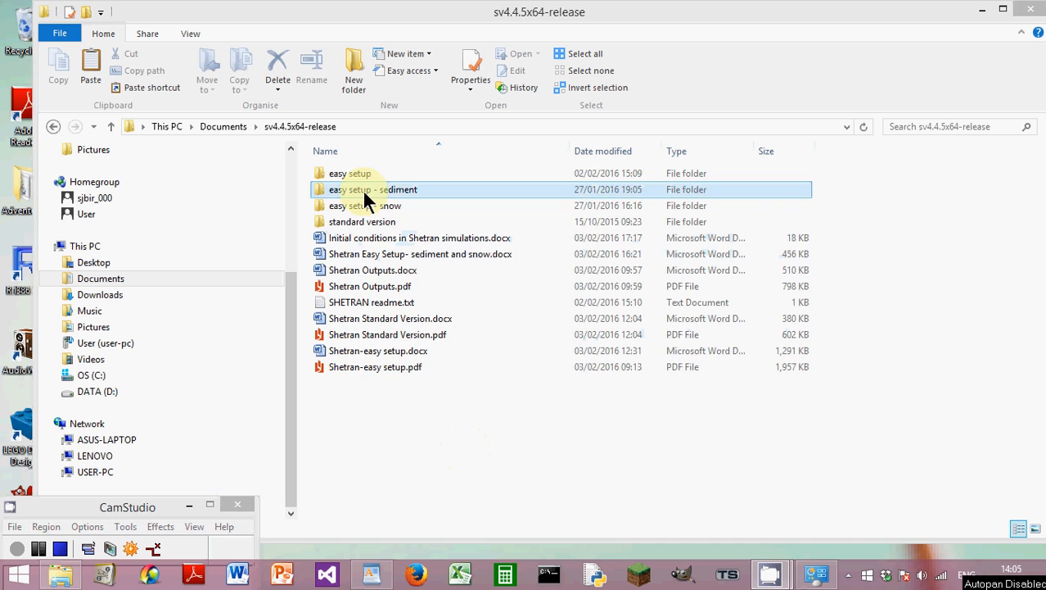
{"action": "double_click", "coordinate": [361, 189]}
{"action": "double_click", "coordinate": [356, 175]}
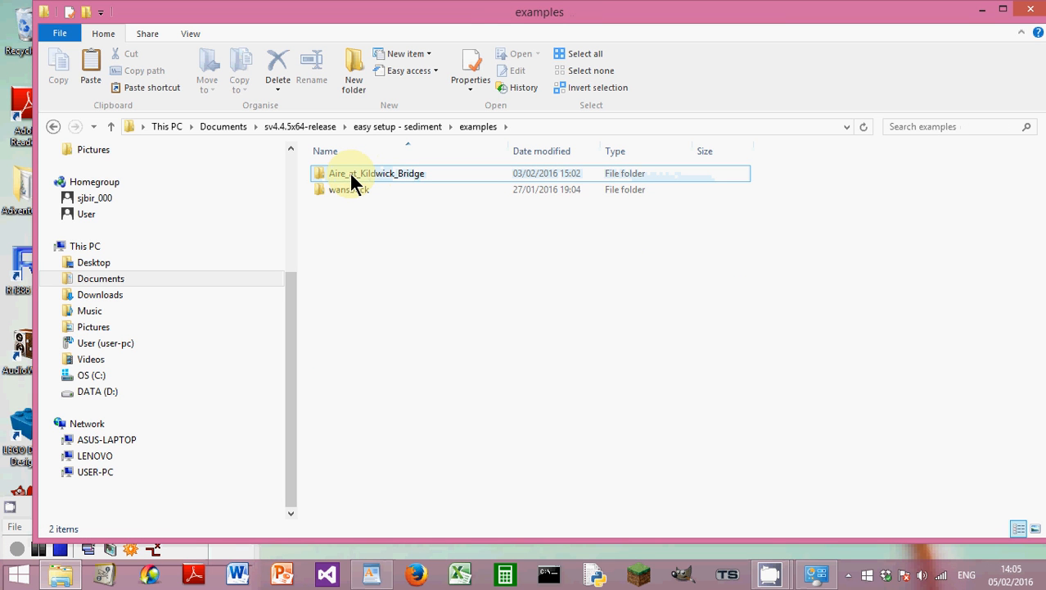
{"action": "left_click", "coordinate": [350, 174]}
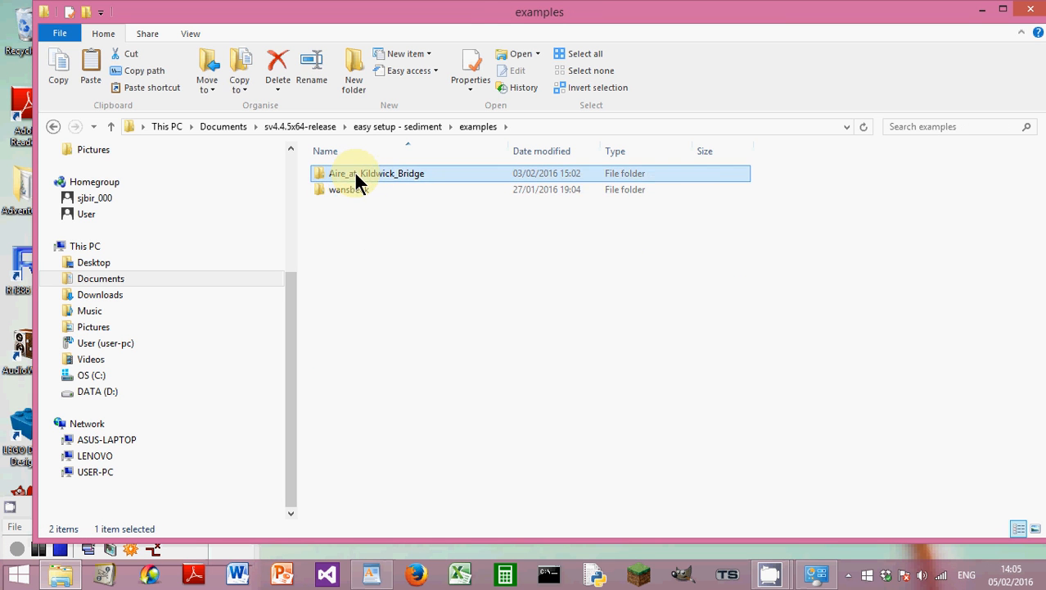
{"action": "double_click", "coordinate": [350, 173]}
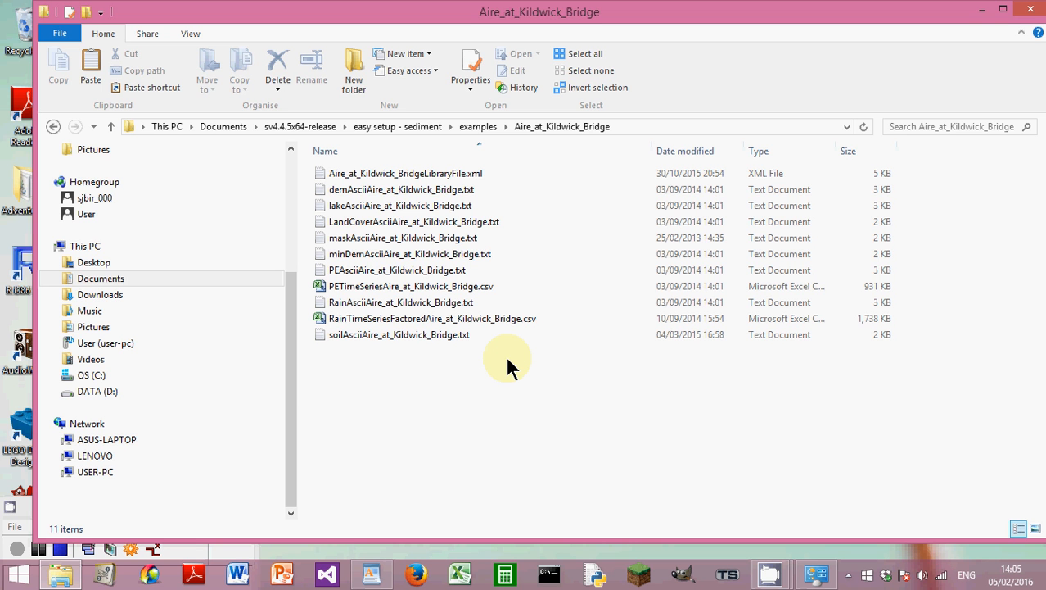
Go to the program folder of "easy setup - sediment" and run start.exe.
{"action": "left_click", "coordinate": [485, 128]}
{"action": "left_click", "coordinate": [412, 126]}
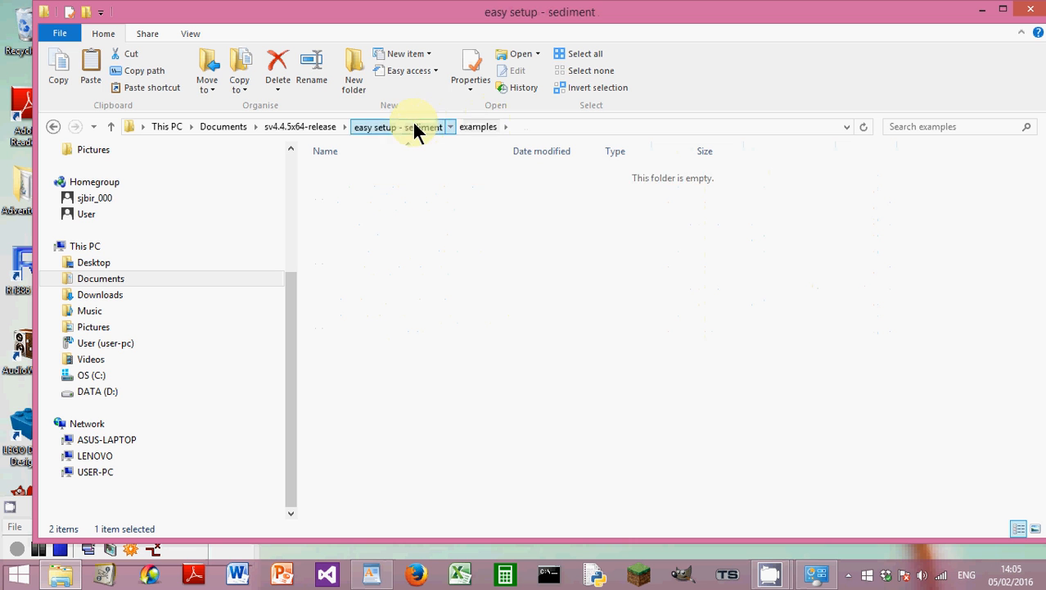
{"action": "double_click", "coordinate": [353, 192]}
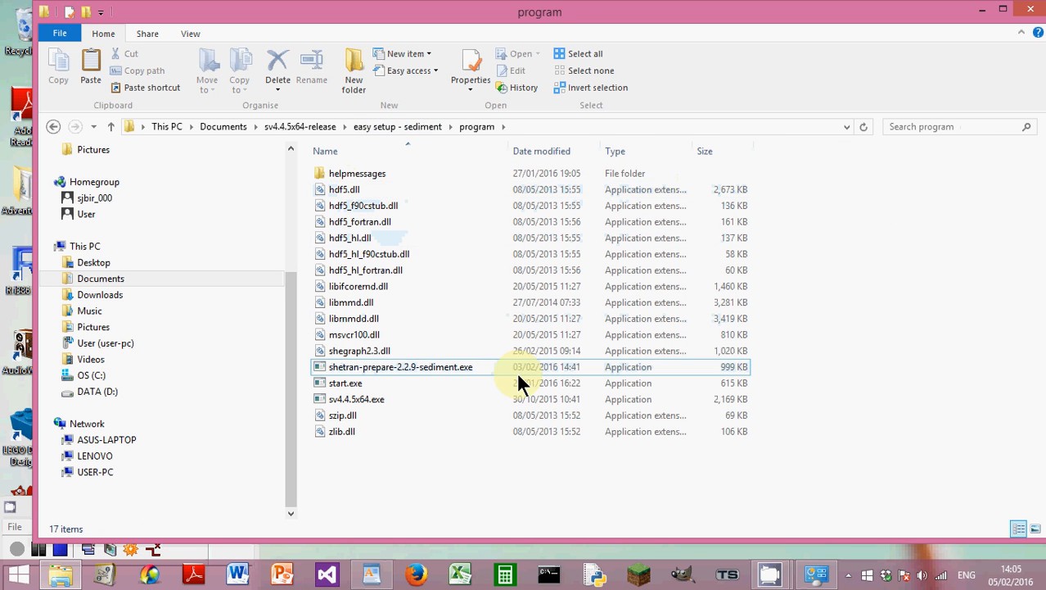
{"action": "left_click", "coordinate": [347, 380]}
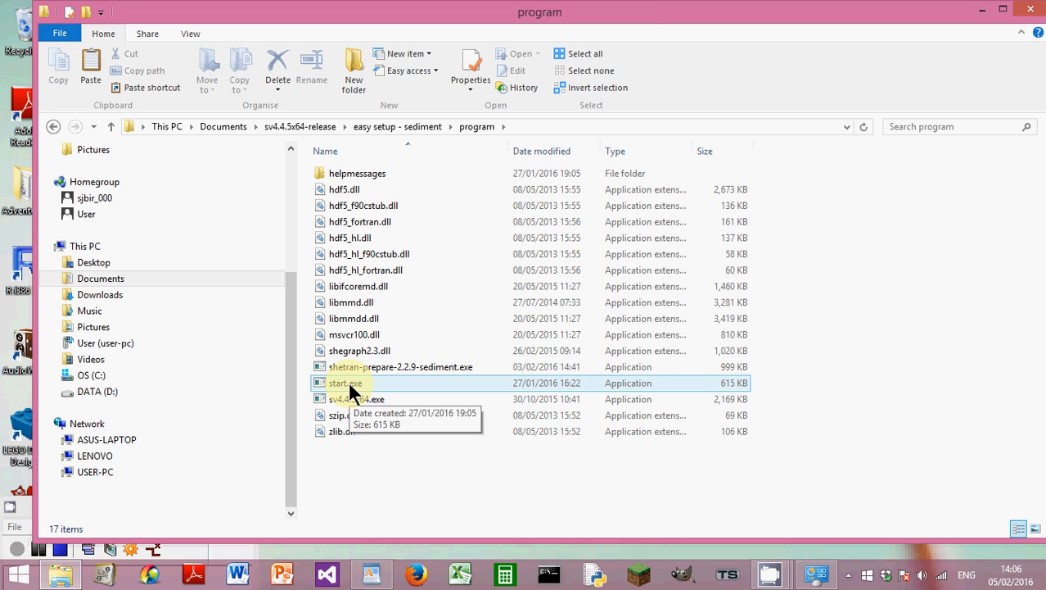
{"action": "double_click", "coordinate": [347, 380]}
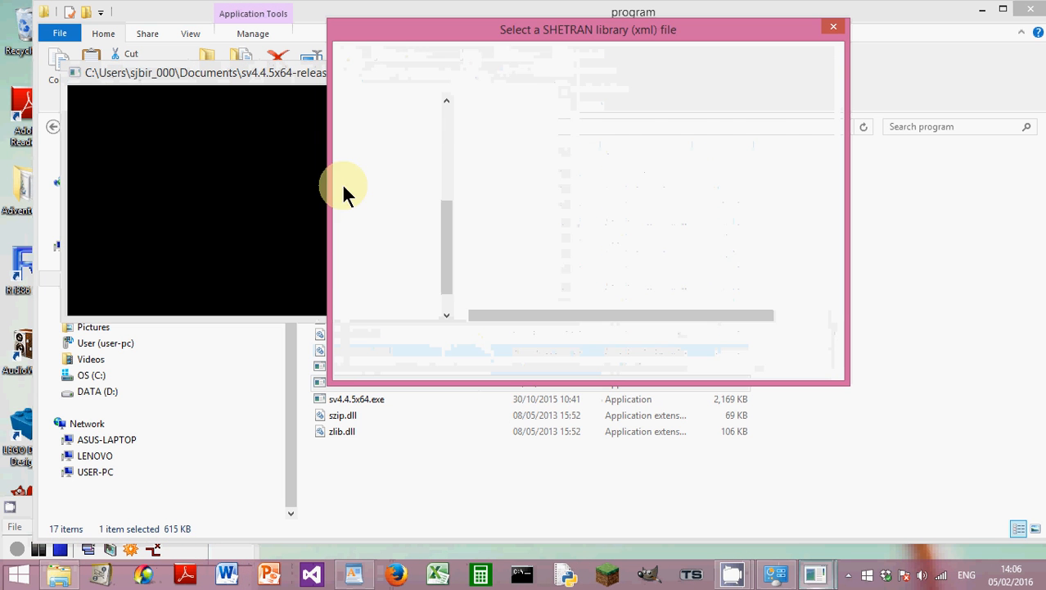
Load Aire_at_Kildwick_BridgeLibraryFile.xml from the Aire_at_Kildwick_Bridge examples folder as the SHETRAN library file.
{"action": "left_click", "coordinate": [465, 56]}
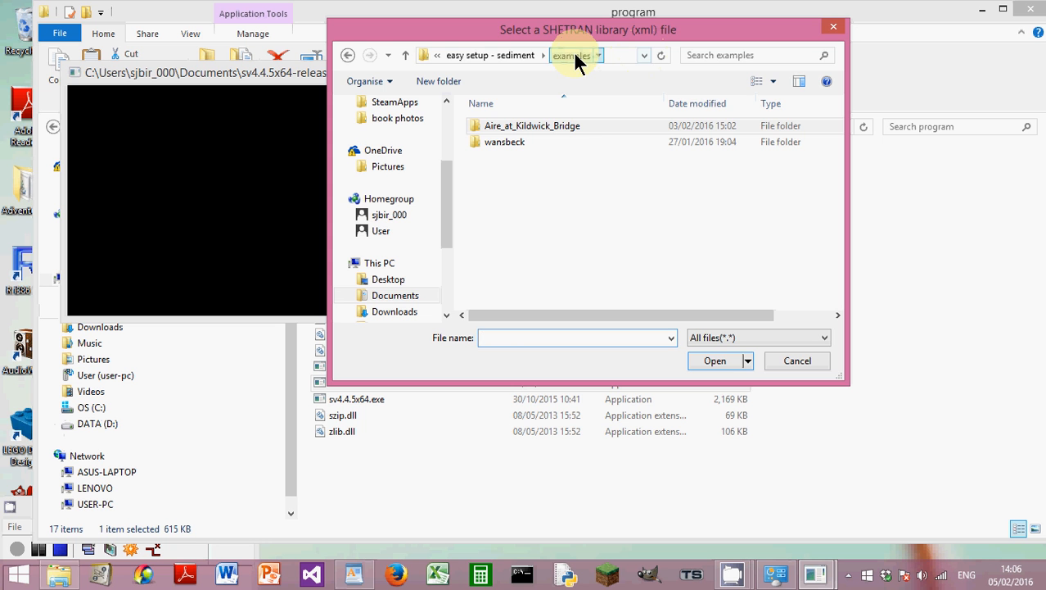
{"action": "double_click", "coordinate": [516, 127]}
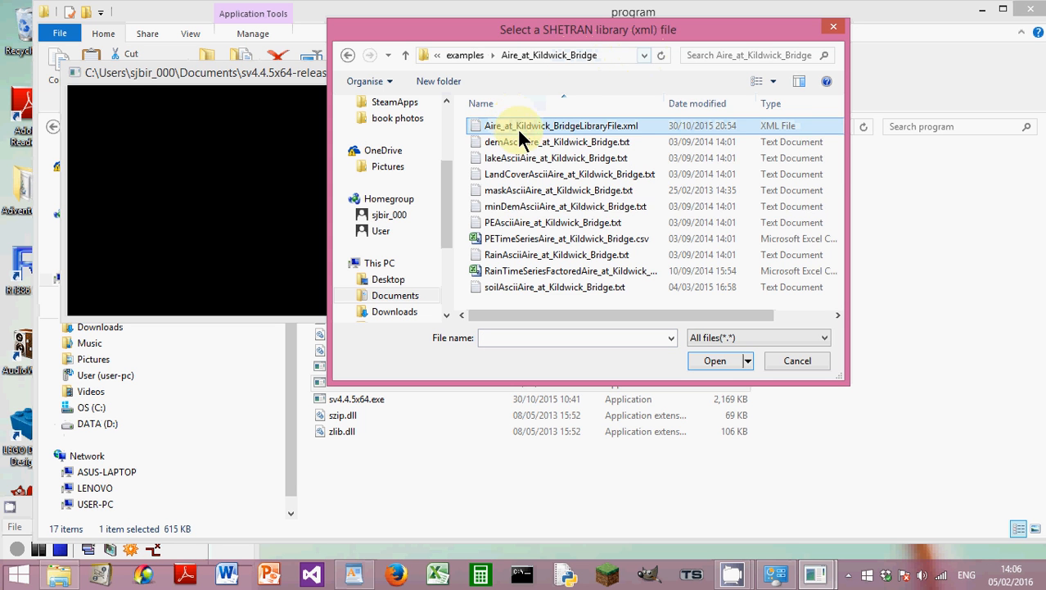
{"action": "double_click", "coordinate": [569, 127]}
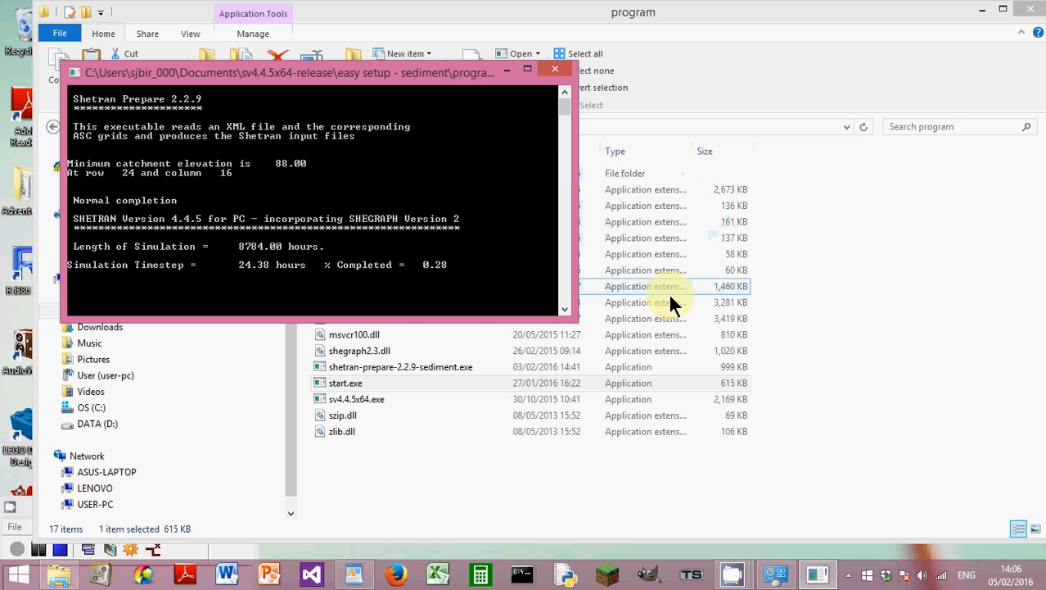
Return to the Aire_at_Kildwick_Bridge example folder and locate the generated syd input file.
{"action": "left_click", "coordinate": [563, 21]}
{"action": "left_click", "coordinate": [411, 128]}
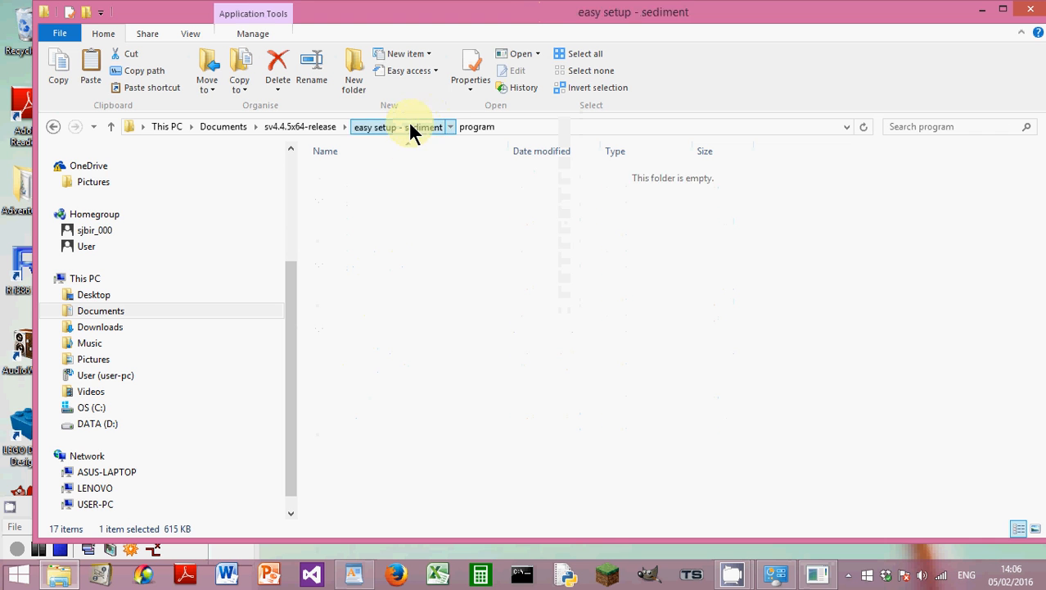
{"action": "double_click", "coordinate": [364, 169]}
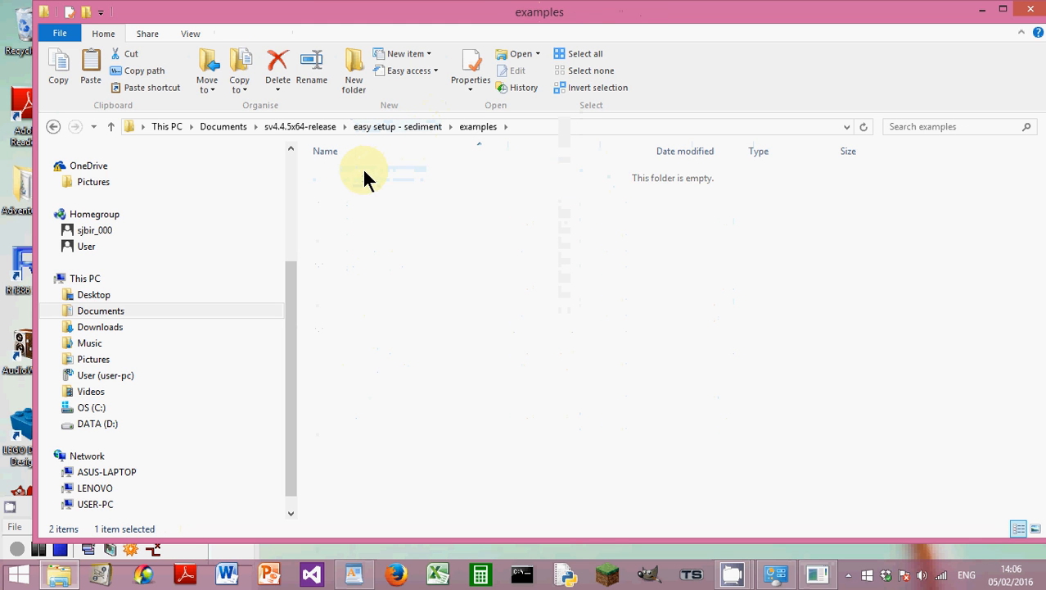
{"action": "double_click", "coordinate": [366, 172]}
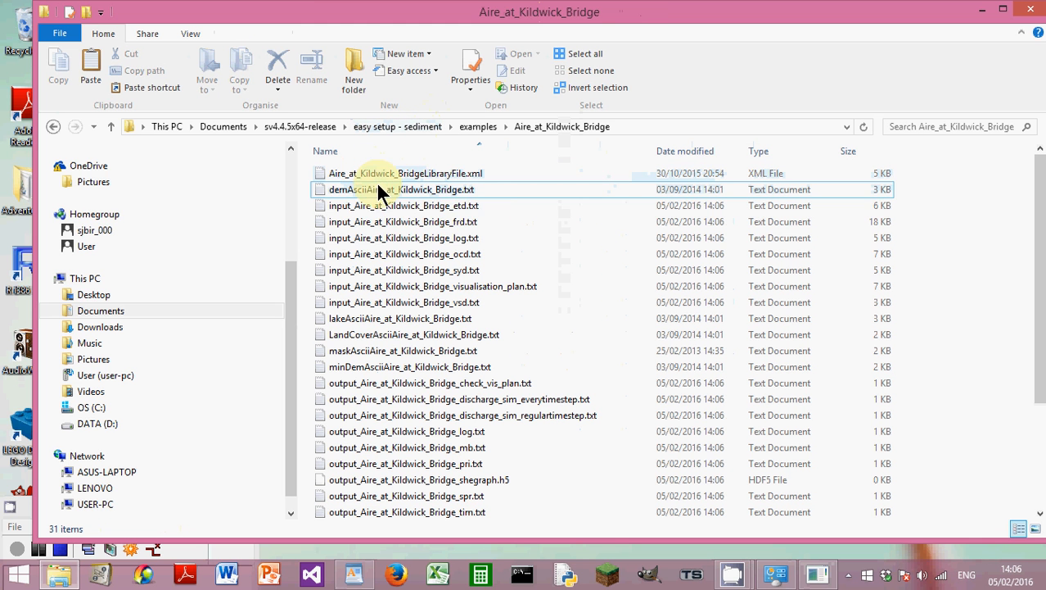
{"action": "left_click", "coordinate": [373, 269]}
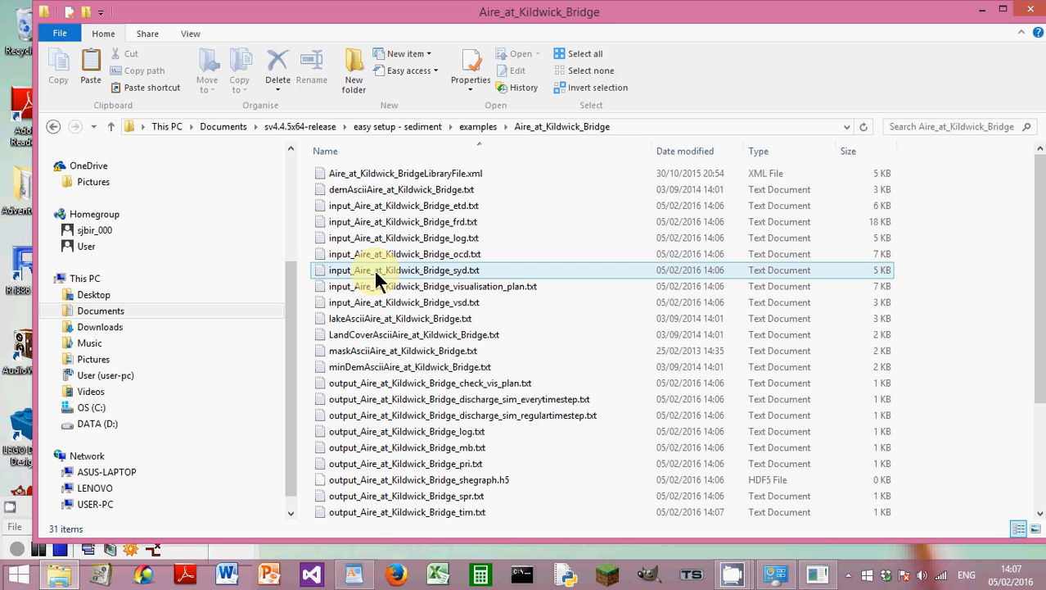
Examine the sediment yield input and sediment yield print file entries in rundata_Aire_at_Kildwick_Bridge.txt, and close the file.
{"action": "scroll", "coordinate": [393, 369], "scroll_direction": "down", "scroll_amount": 3}
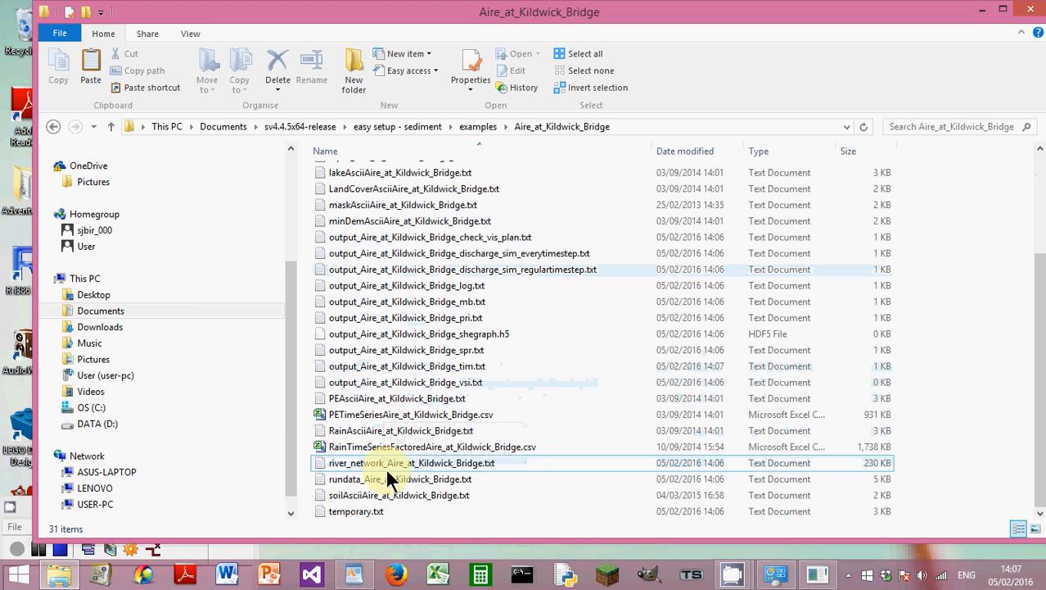
{"action": "double_click", "coordinate": [390, 477]}
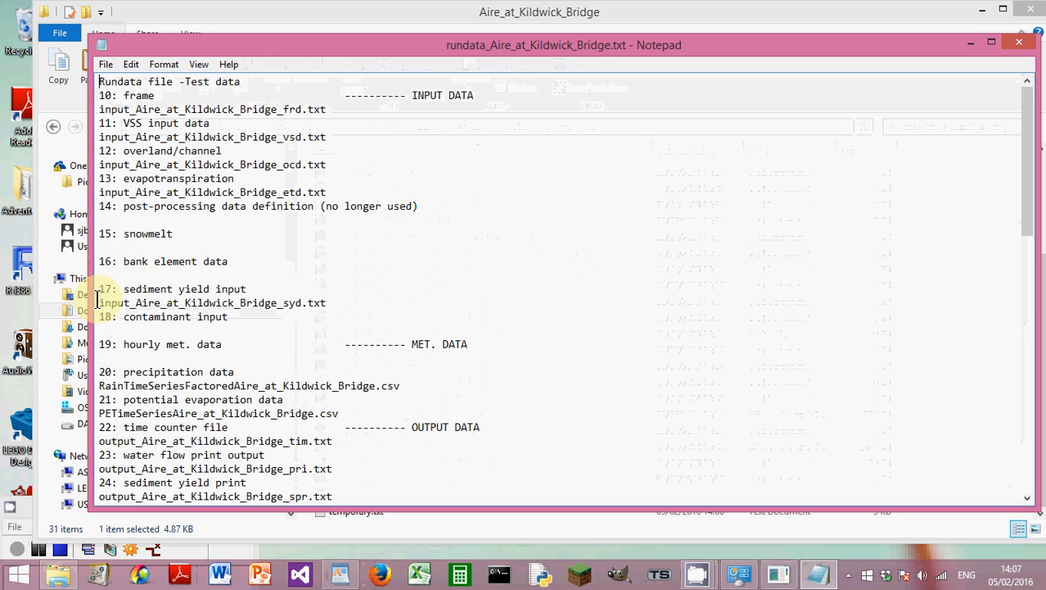
{"action": "left_click_drag", "start_coordinate": [100, 302], "coordinate": [355, 300]}
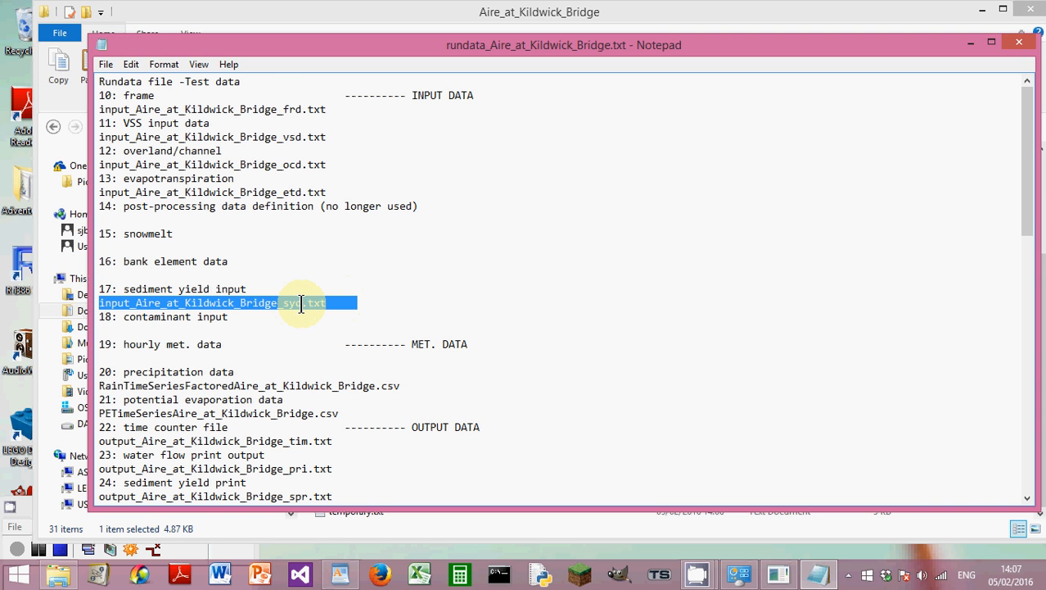
{"action": "scroll", "coordinate": [301, 303], "scroll_direction": "down", "scroll_amount": 3}
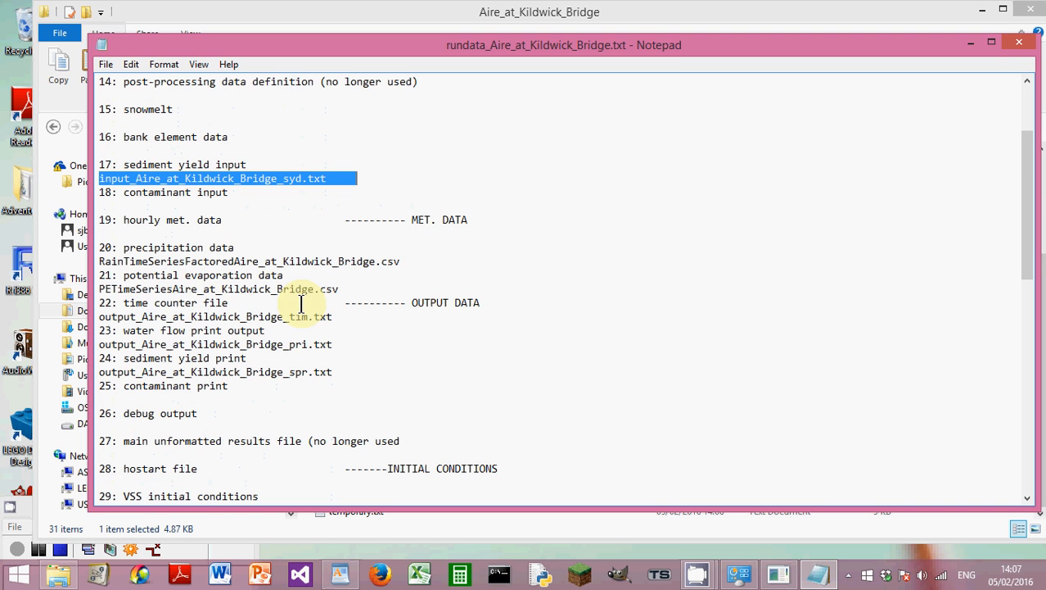
{"action": "left_click_drag", "start_coordinate": [102, 372], "coordinate": [362, 370]}
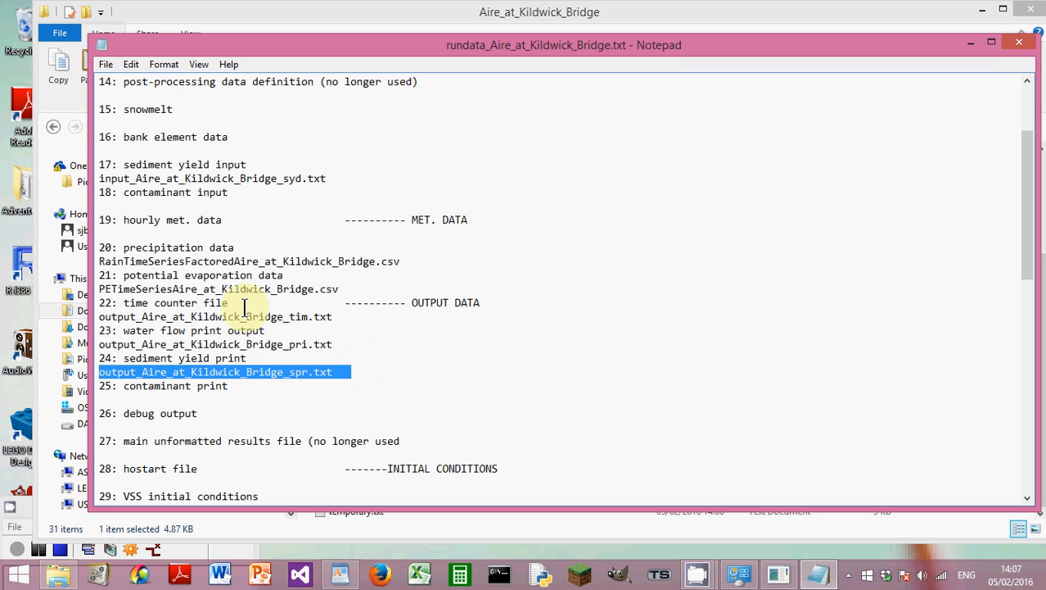
{"action": "left_click", "coordinate": [1025, 46]}
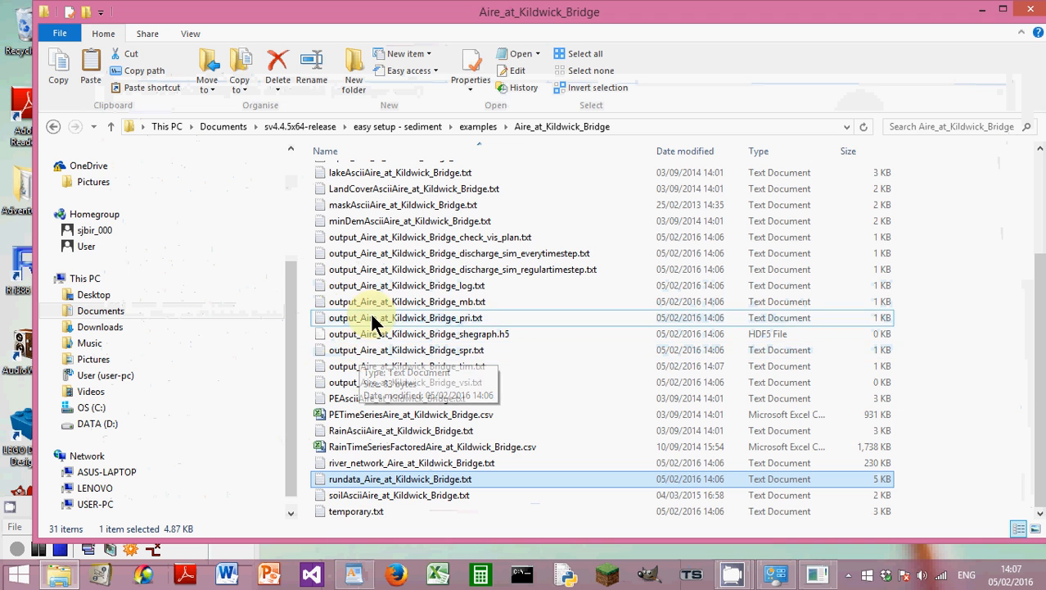
Check the sediment (SY) flag under FR24 component execution control parameters in input_Aire_at_Kildwick_Bridge_frd.txt, and close the file.
{"action": "scroll", "coordinate": [372, 250], "scroll_direction": "up", "scroll_amount": 3}
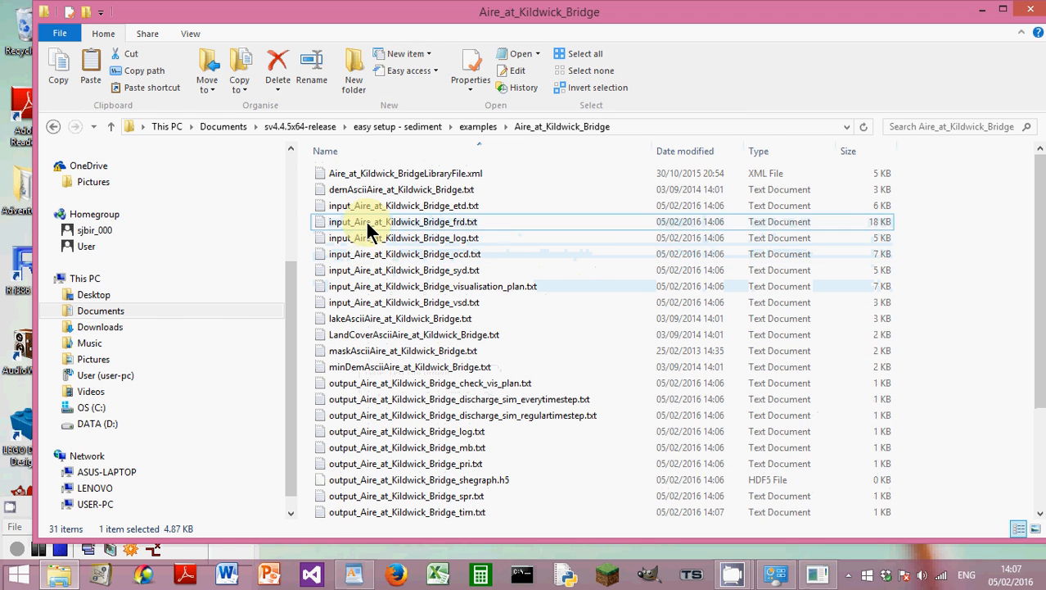
{"action": "double_click", "coordinate": [368, 222]}
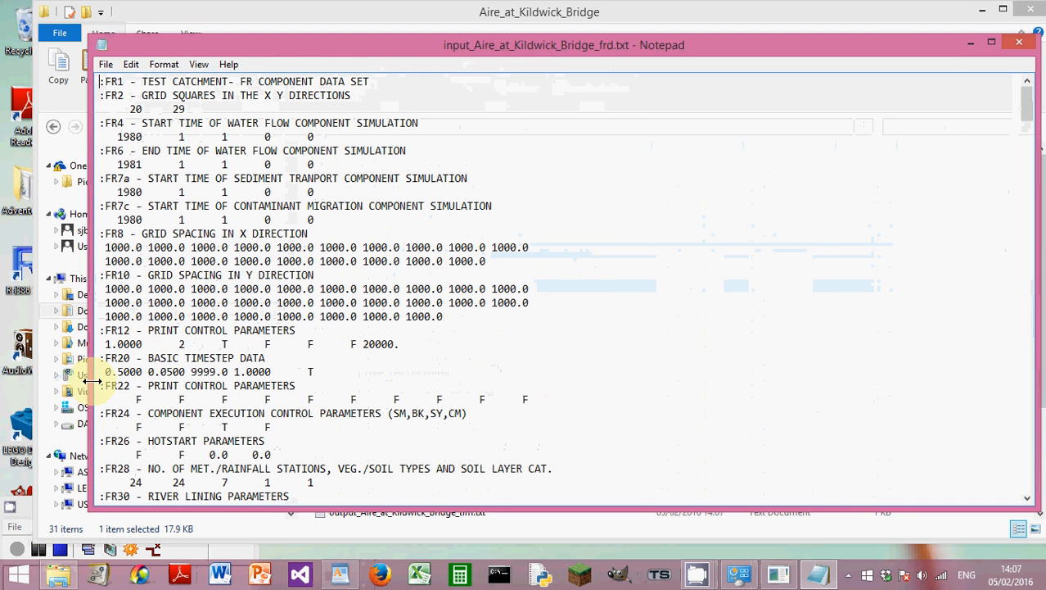
{"action": "left_click_drag", "start_coordinate": [100, 413], "coordinate": [367, 422]}
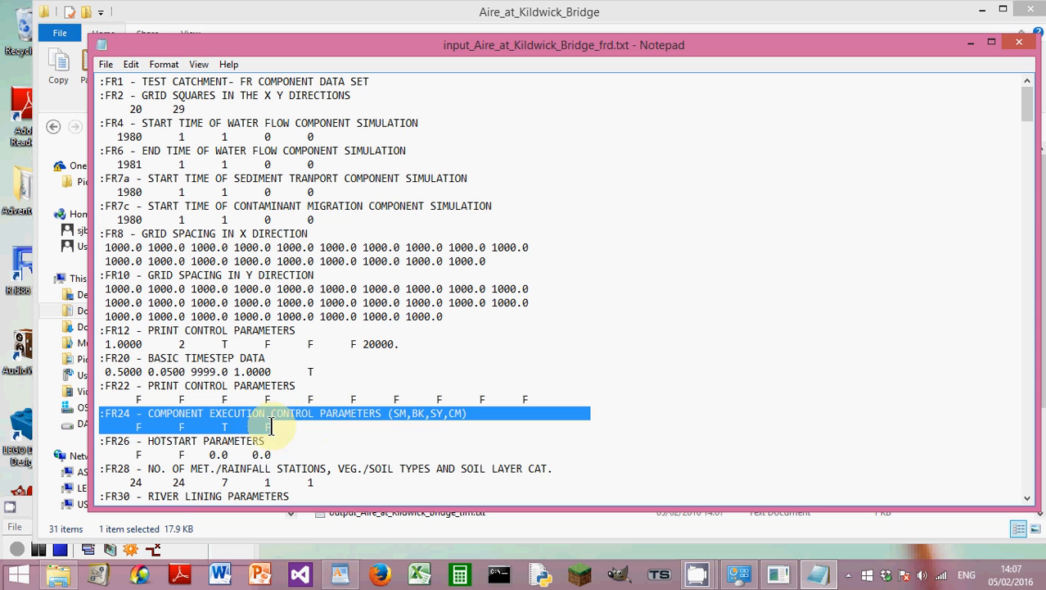
{"action": "left_click", "coordinate": [223, 426]}
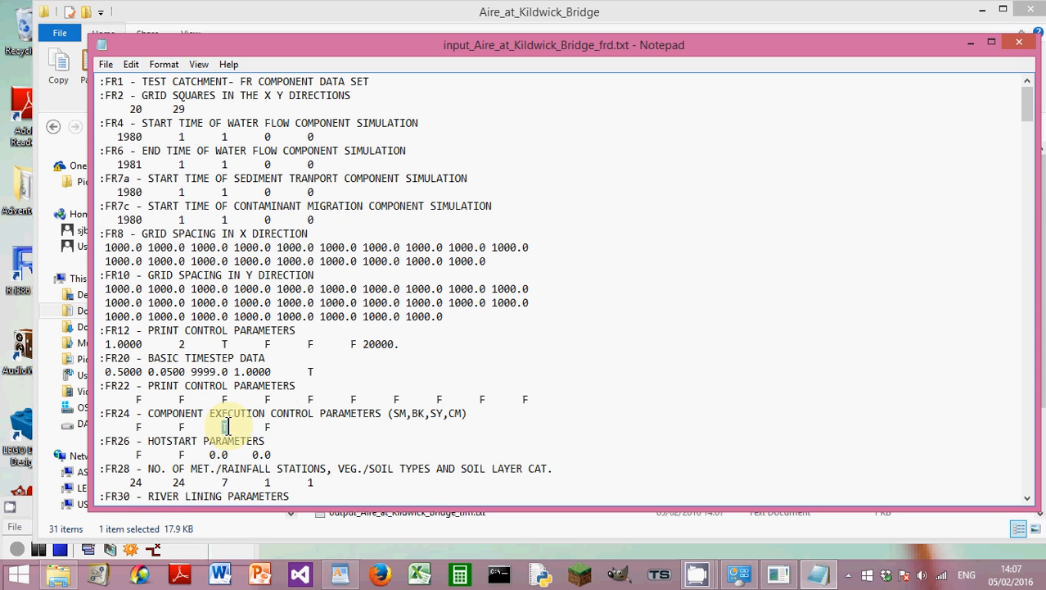
{"action": "double_click", "coordinate": [224, 427]}
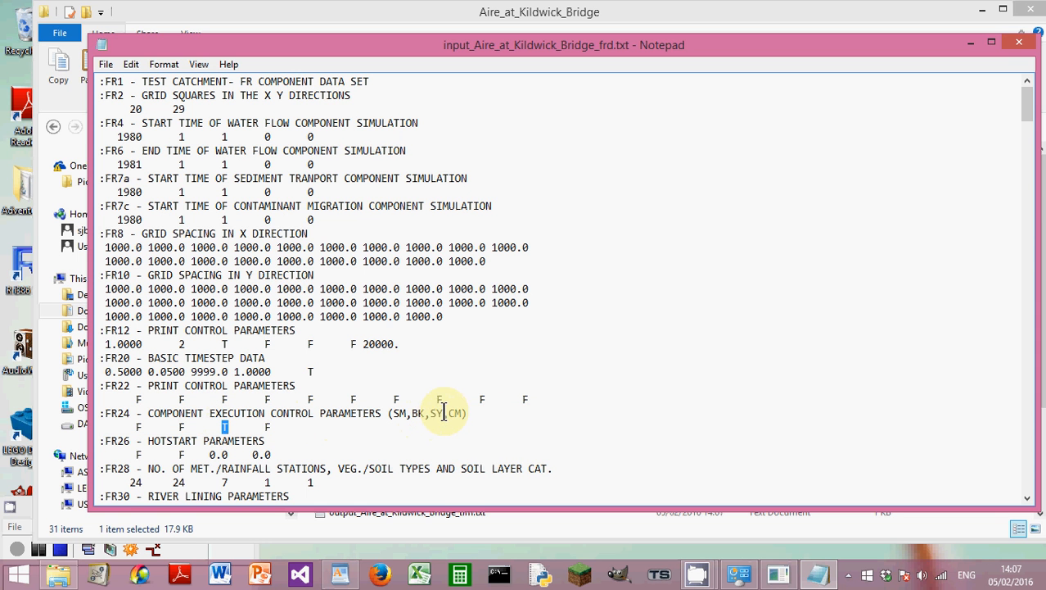
{"action": "left_click", "coordinate": [1022, 43]}
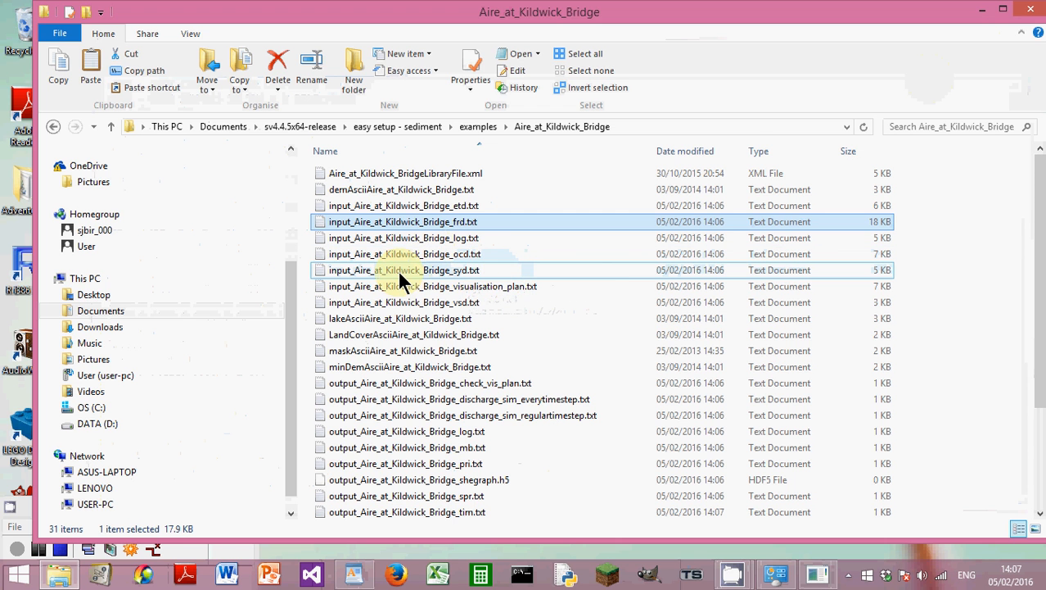
Review the sediment, soil and vegetation parameters in input_Aire_at_Kildwick_Bridge_syd.txt, and close the file.
{"action": "double_click", "coordinate": [399, 271]}
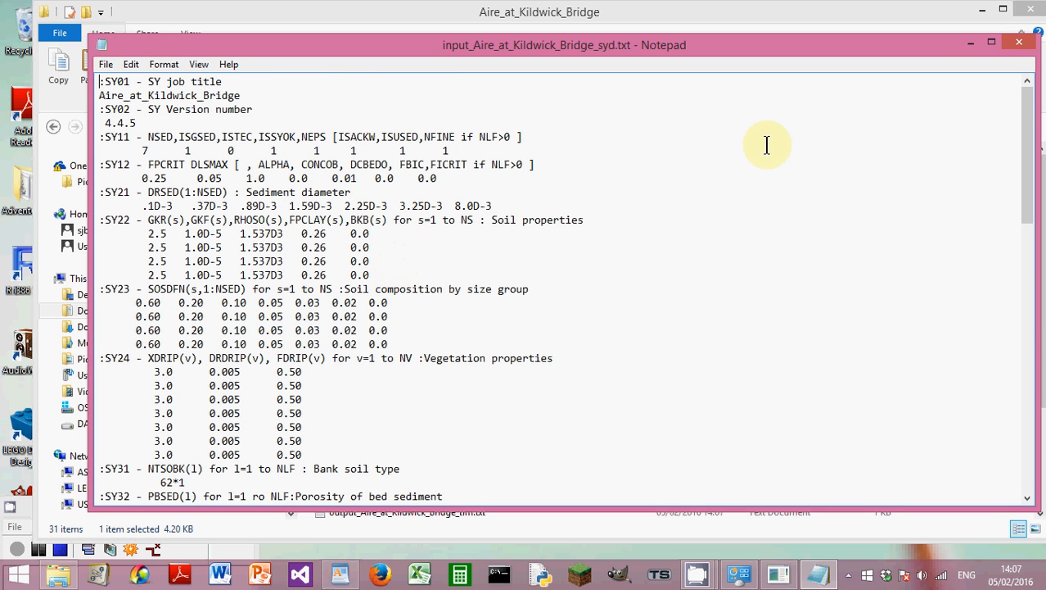
{"action": "scroll", "coordinate": [673, 271], "scroll_direction": "down", "scroll_amount": 4}
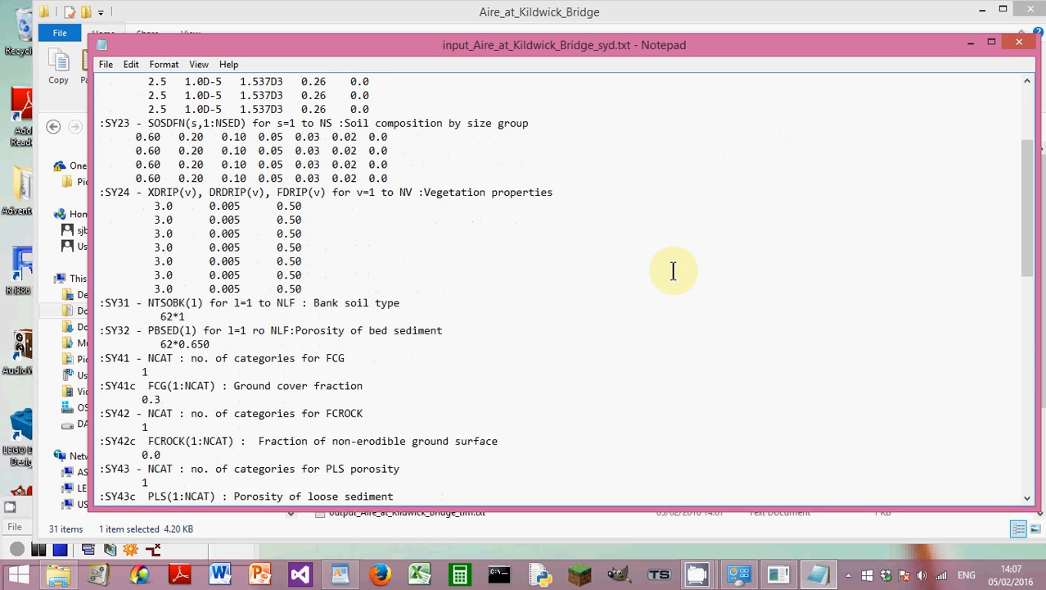
{"action": "scroll", "coordinate": [673, 271], "scroll_direction": "up", "scroll_amount": 4}
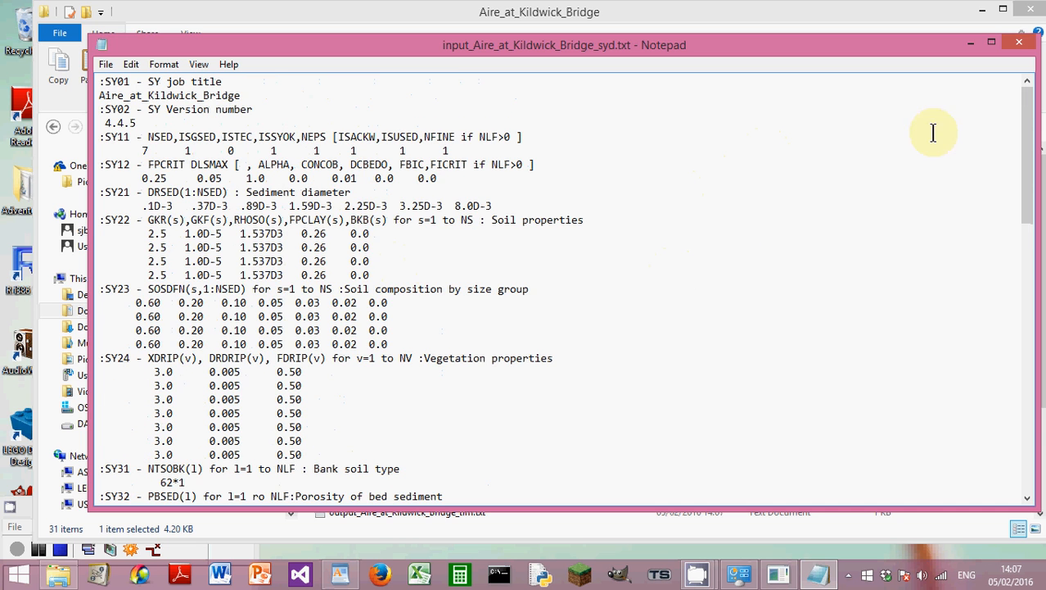
{"action": "left_click", "coordinate": [1022, 45]}
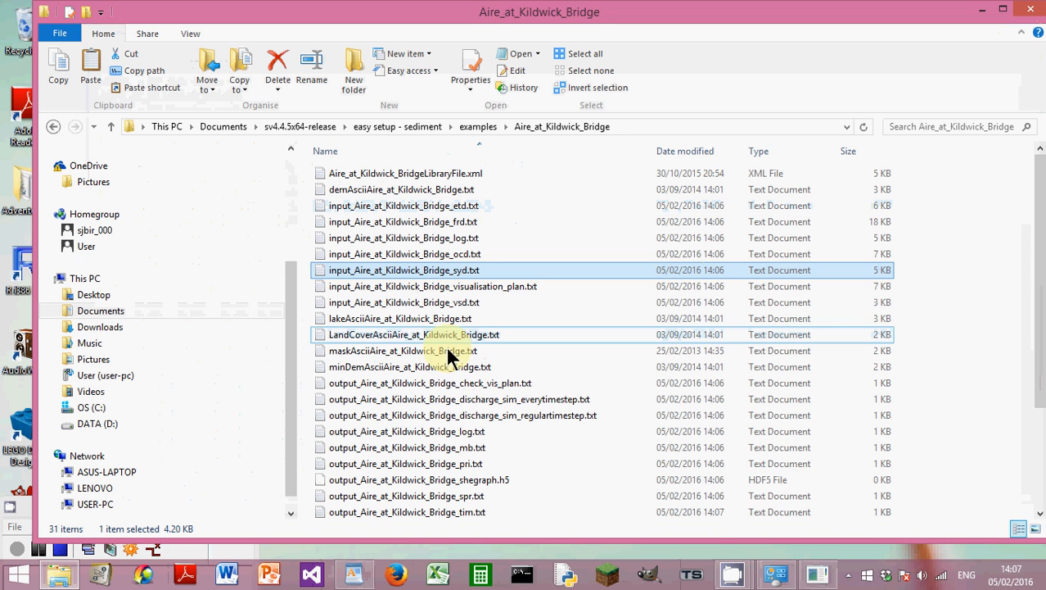
Open input_Aire_at_Kildwick_Bridge_visualisation_plan.txt and highlight the sediment output items numbered 6 to 14.
{"action": "double_click", "coordinate": [404, 287]}
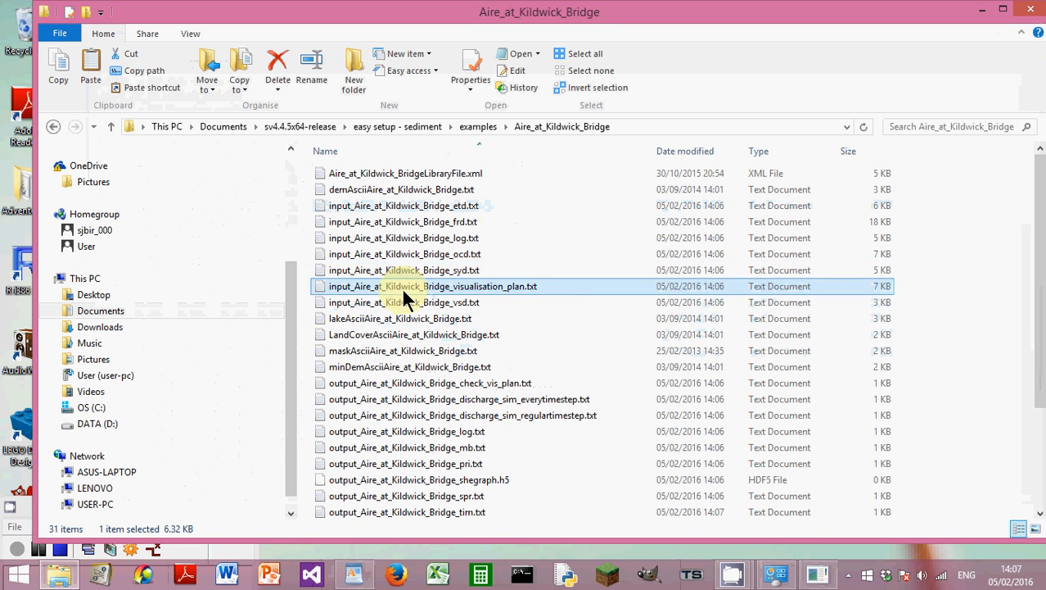
{"action": "scroll", "coordinate": [399, 293], "scroll_direction": "down", "scroll_amount": 5}
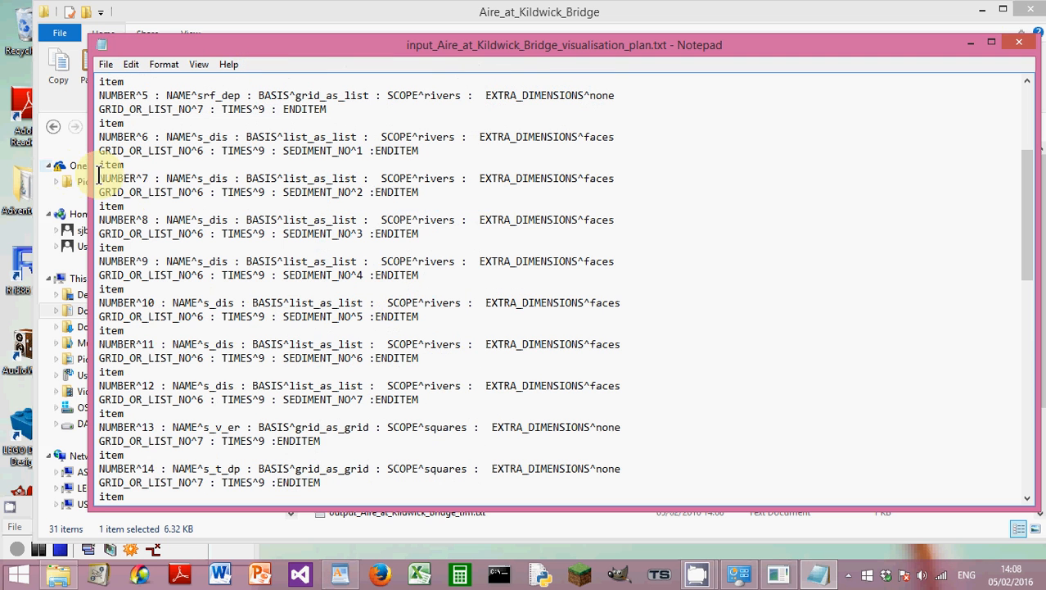
{"action": "left_click_drag", "start_coordinate": [98, 177], "coordinate": [219, 245]}
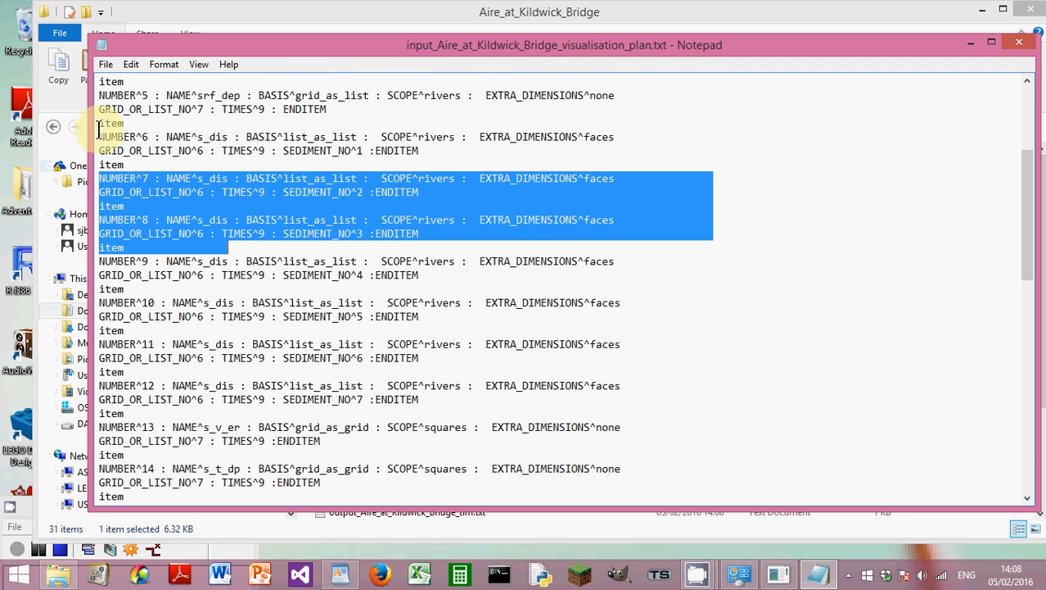
{"action": "left_click_drag", "start_coordinate": [99, 135], "coordinate": [529, 483]}
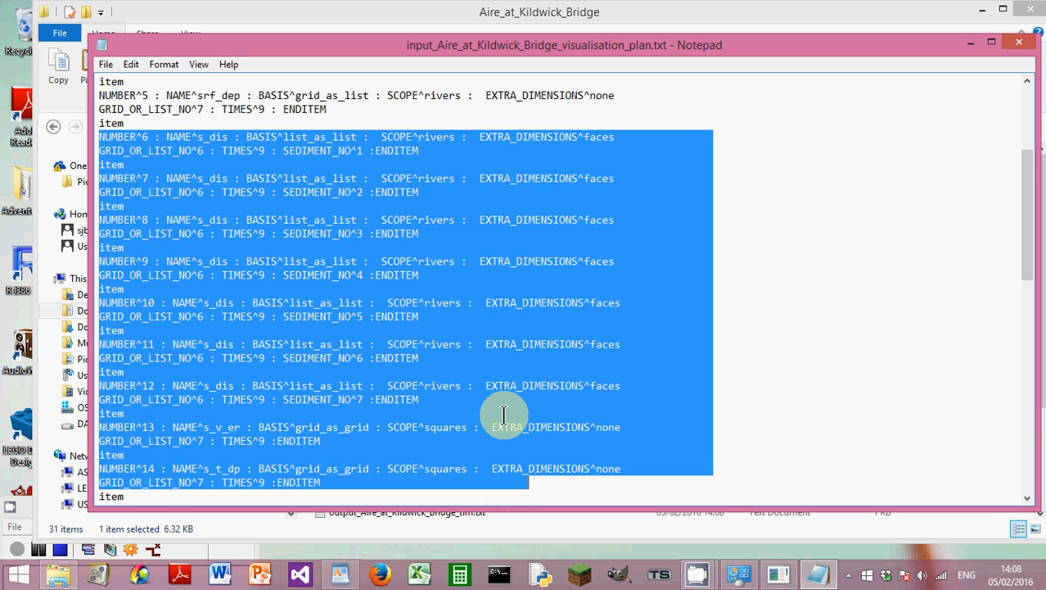
Review the sediment output items 13 to 15 in input_Aire_at_Kildwick_Bridge_visualisation_plan.txt, and close the file.
{"action": "scroll", "coordinate": [501, 410], "scroll_direction": "down", "scroll_amount": 2}
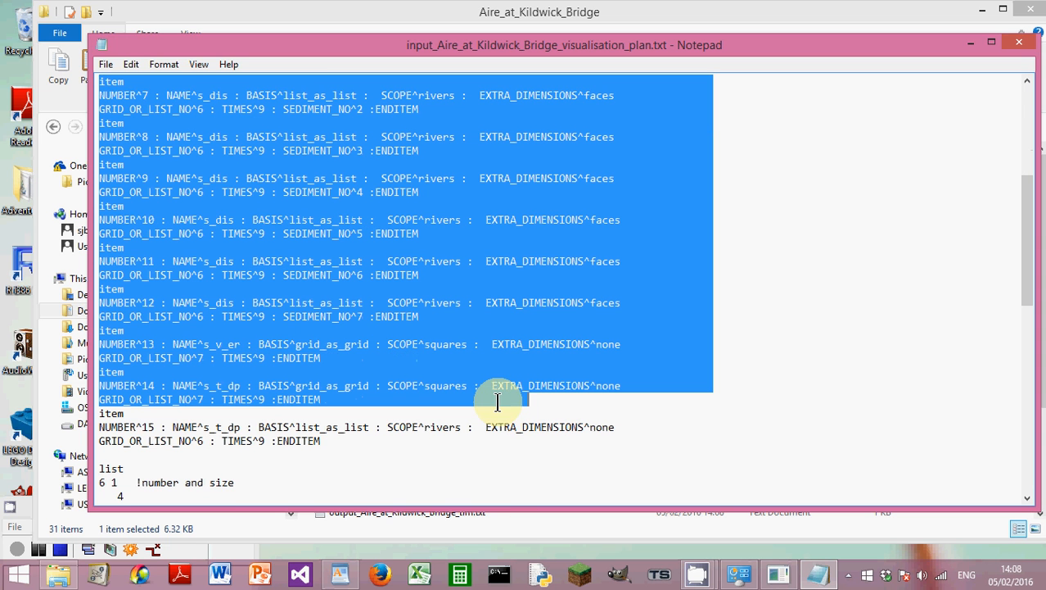
{"action": "left_click", "coordinate": [225, 386]}
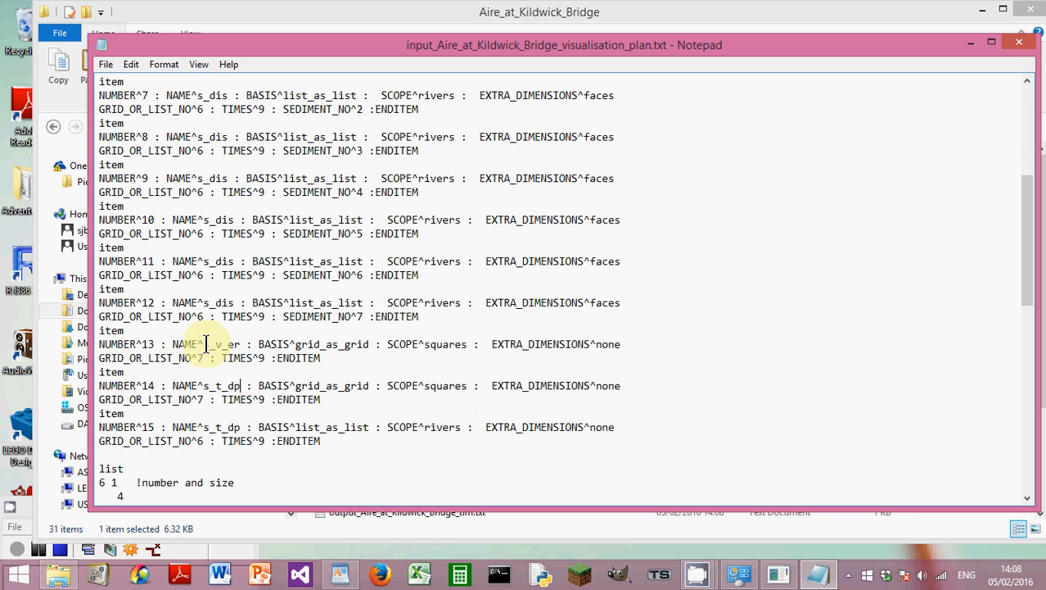
{"action": "left_click", "coordinate": [1019, 41]}
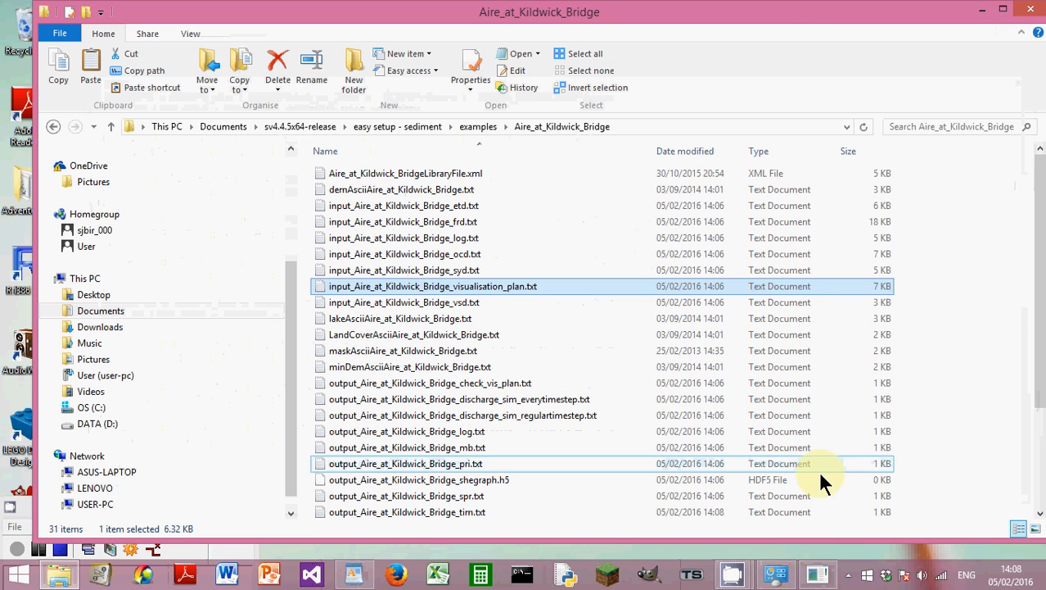
Check the sediment simulation's progress in its console, and dismiss the console once the SHETRAN run completes.
{"action": "left_click", "coordinate": [818, 571]}
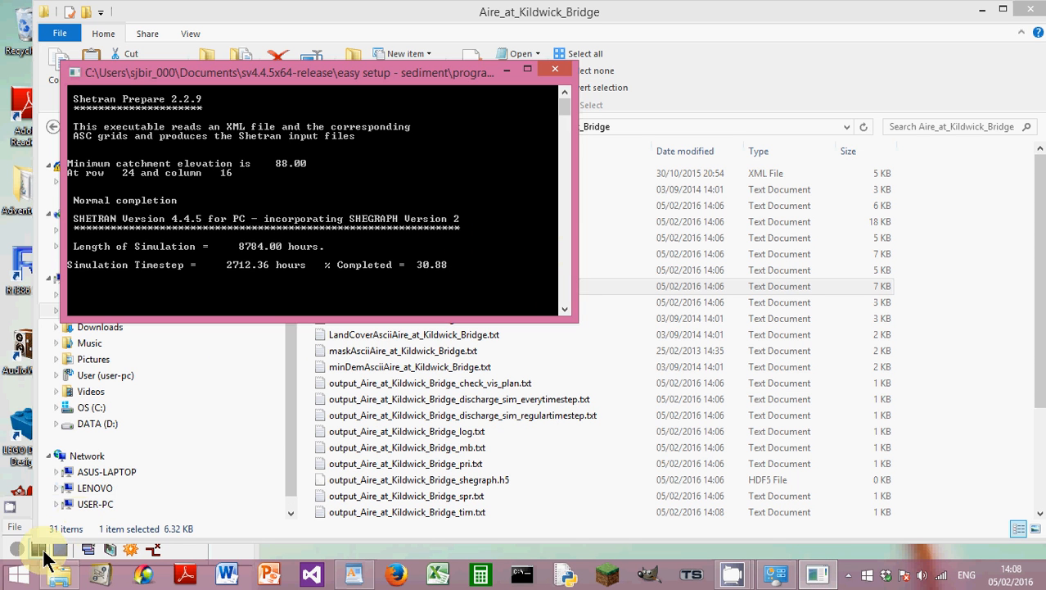
{"action": "left_click", "coordinate": [43, 553]}
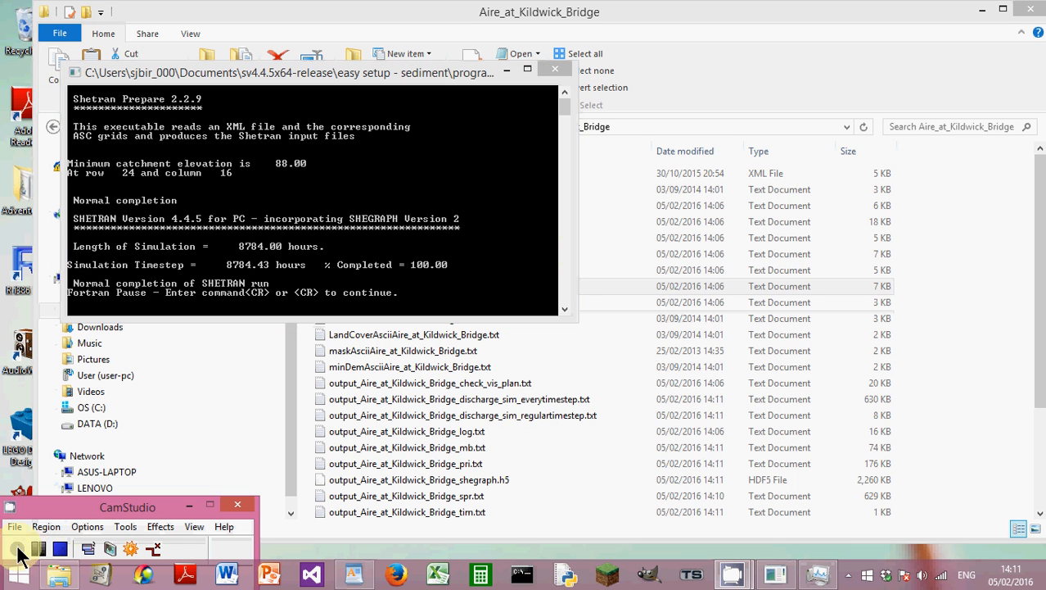
{"action": "left_click", "coordinate": [333, 260]}
{"action": "key", "text": "Return"}
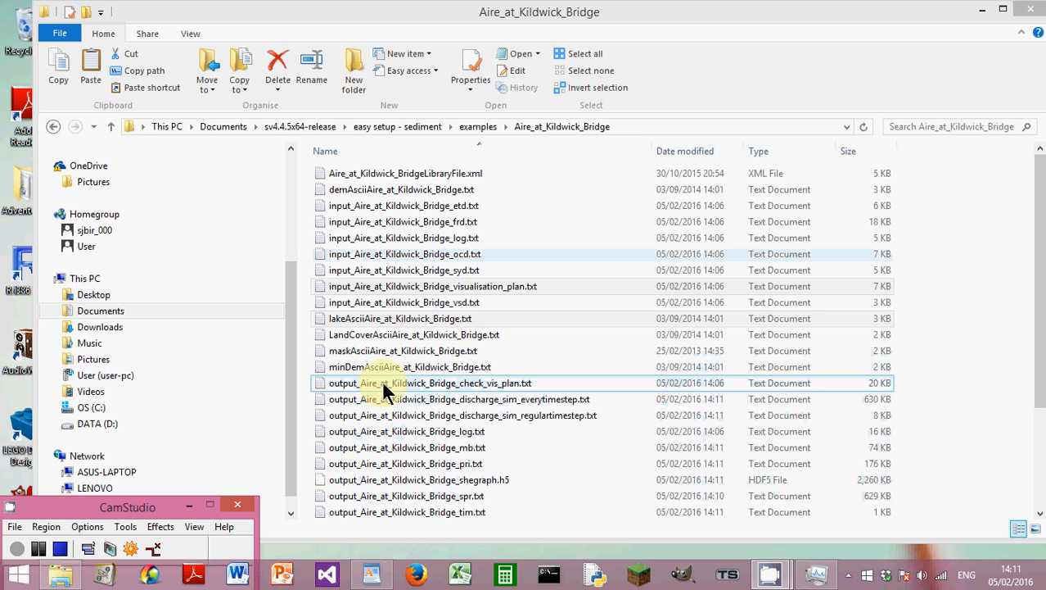
Open output_Aire_at_Kildwick_Bridge_shegraph.h5 in HDFView, examine the entries under VARIABLES, and close the viewer.
{"action": "left_click", "coordinate": [384, 493]}
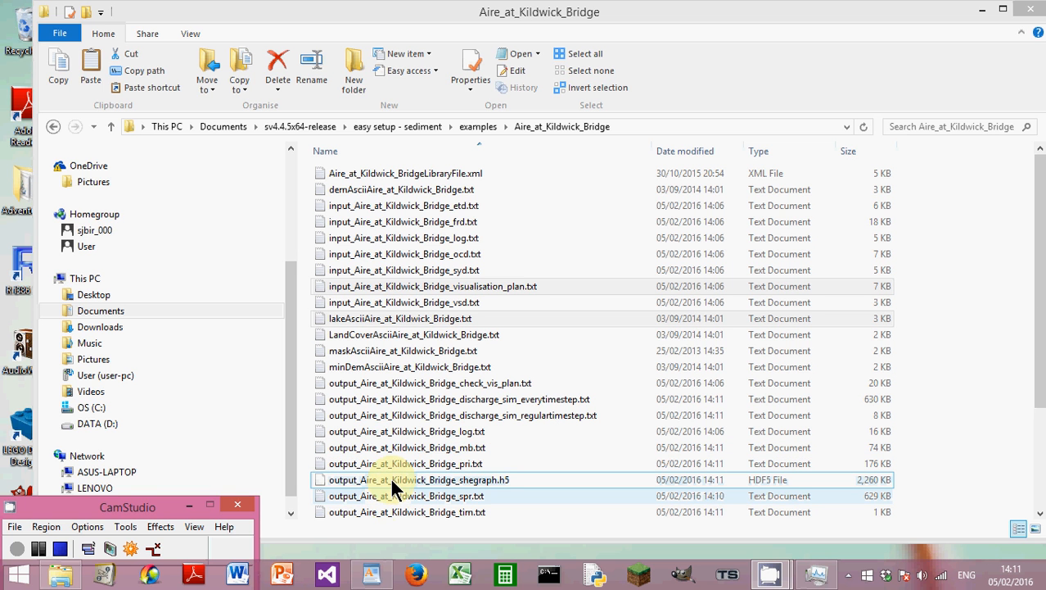
{"action": "double_click", "coordinate": [391, 480]}
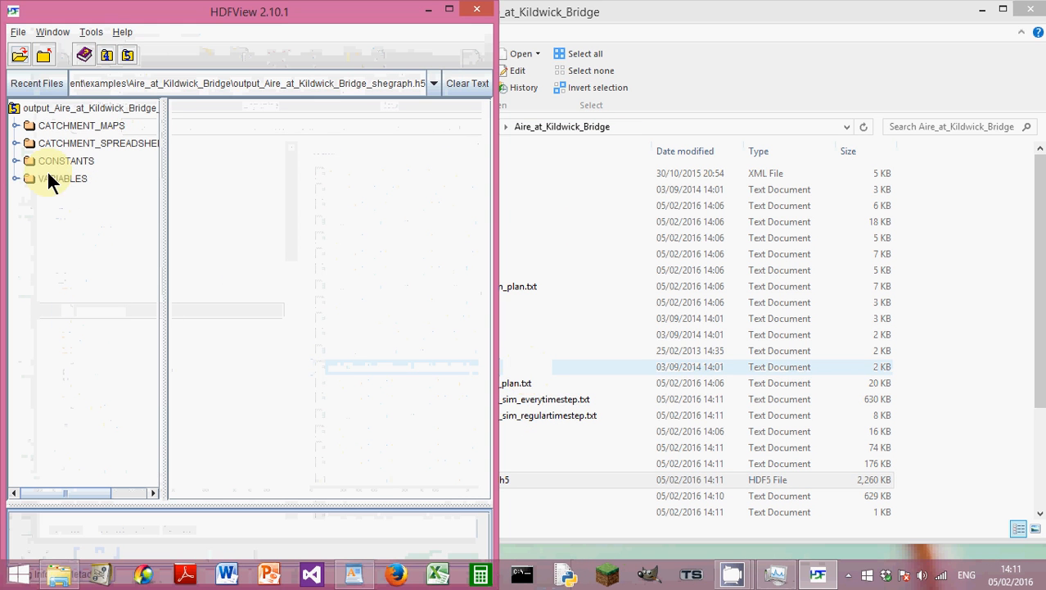
{"action": "left_click", "coordinate": [15, 178]}
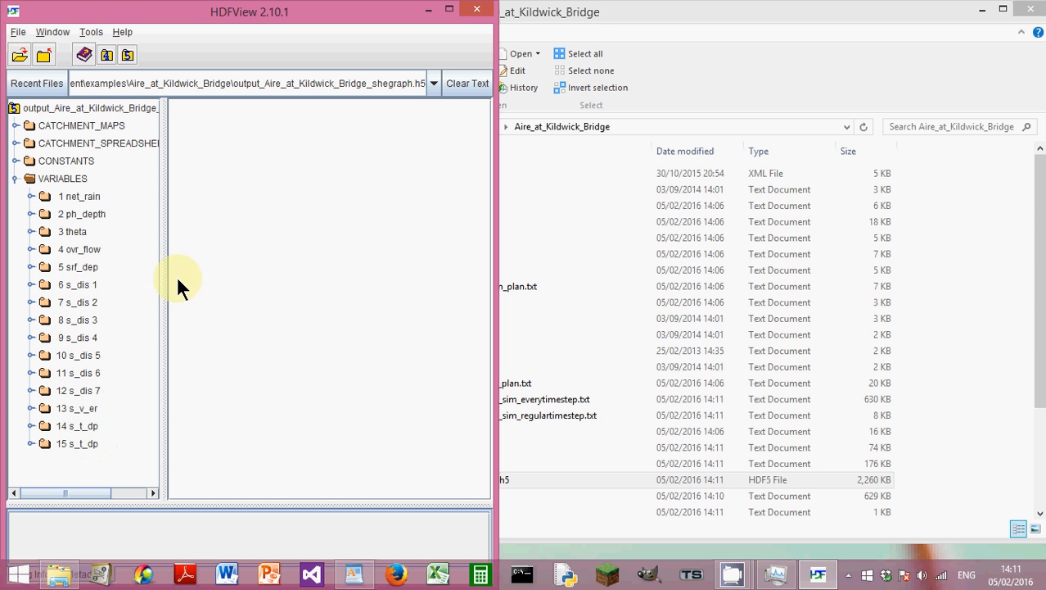
{"action": "left_click", "coordinate": [481, 12]}
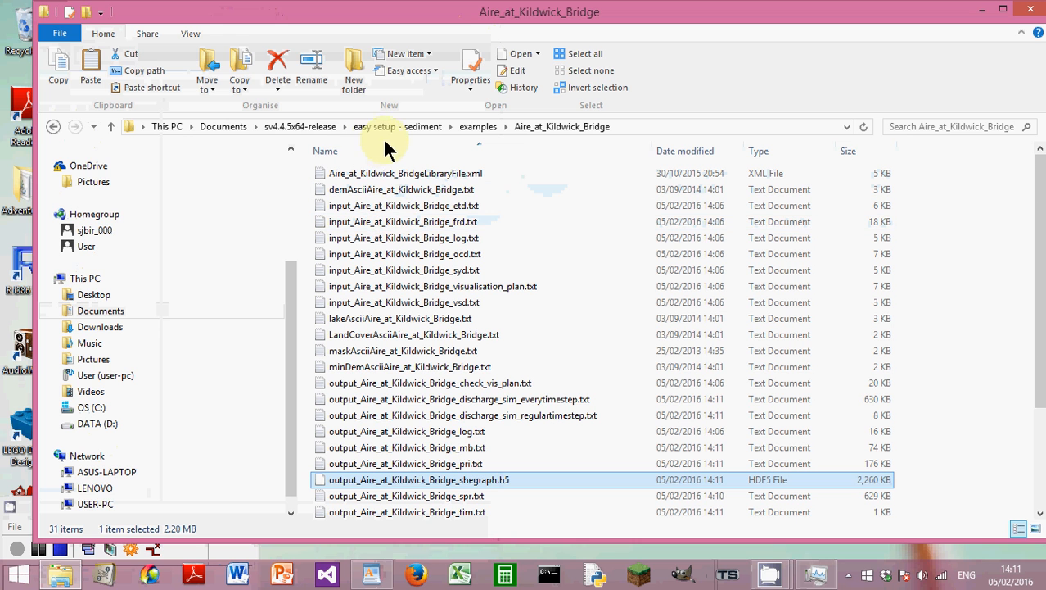
Open the Aire_at_Kildwick_Bridge example under easy setup - snow and locate its maximum and minimum temperature time series files.
{"action": "left_click", "coordinate": [309, 128]}
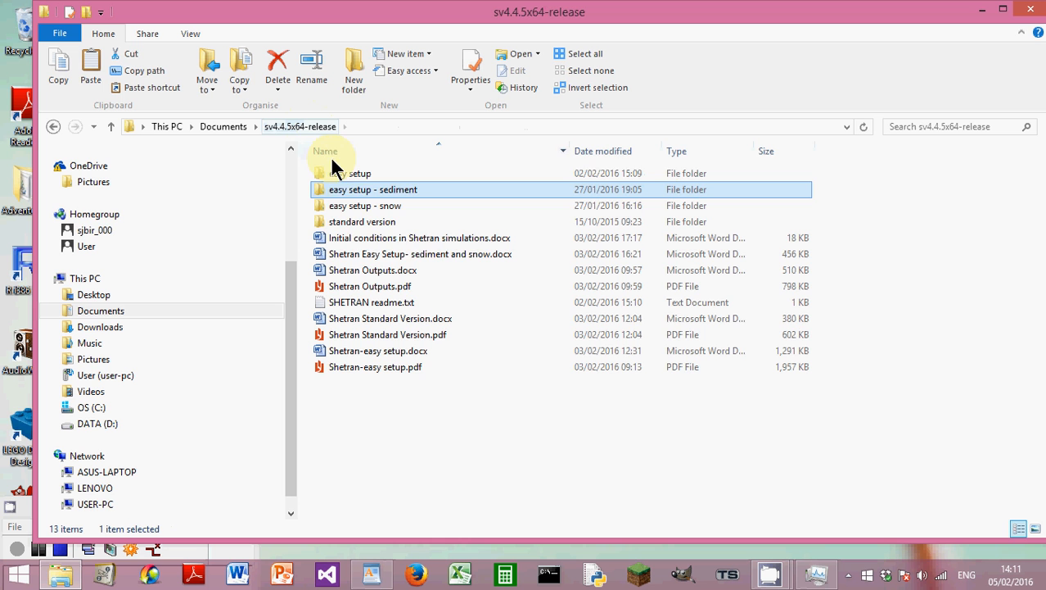
{"action": "double_click", "coordinate": [345, 207]}
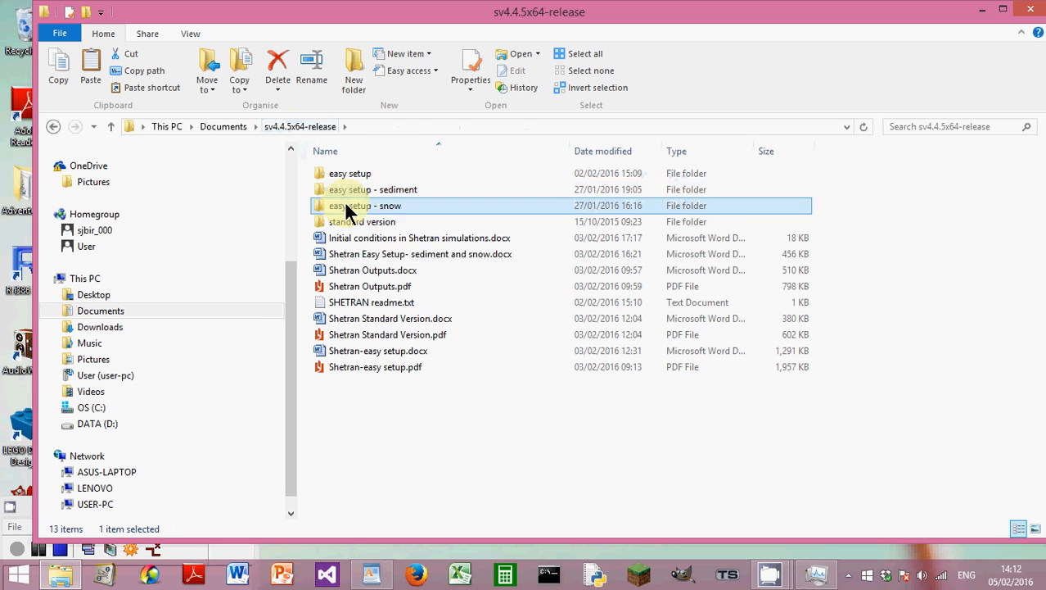
{"action": "double_click", "coordinate": [344, 177]}
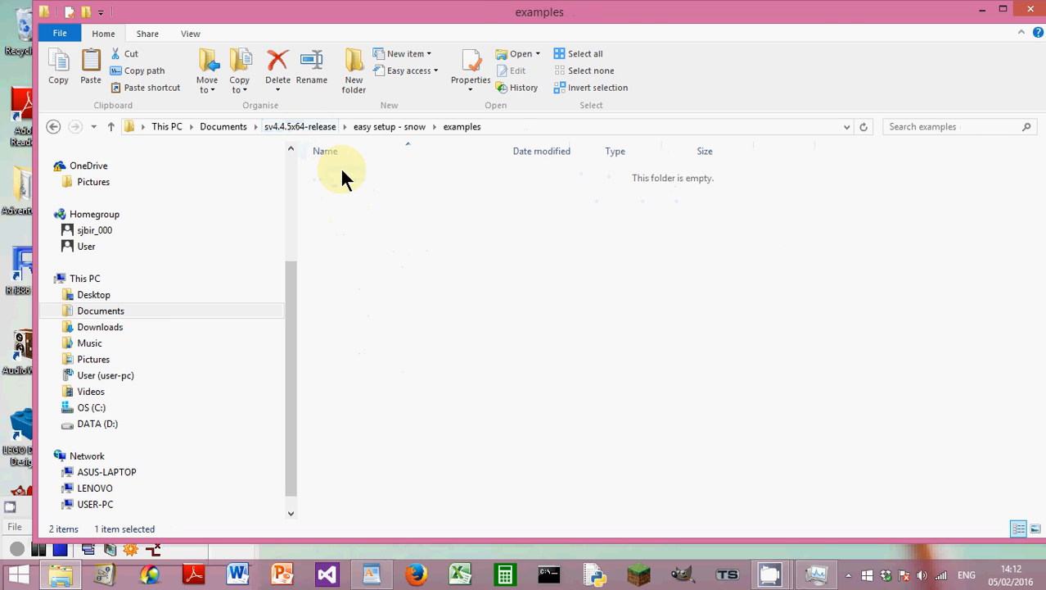
{"action": "double_click", "coordinate": [340, 172]}
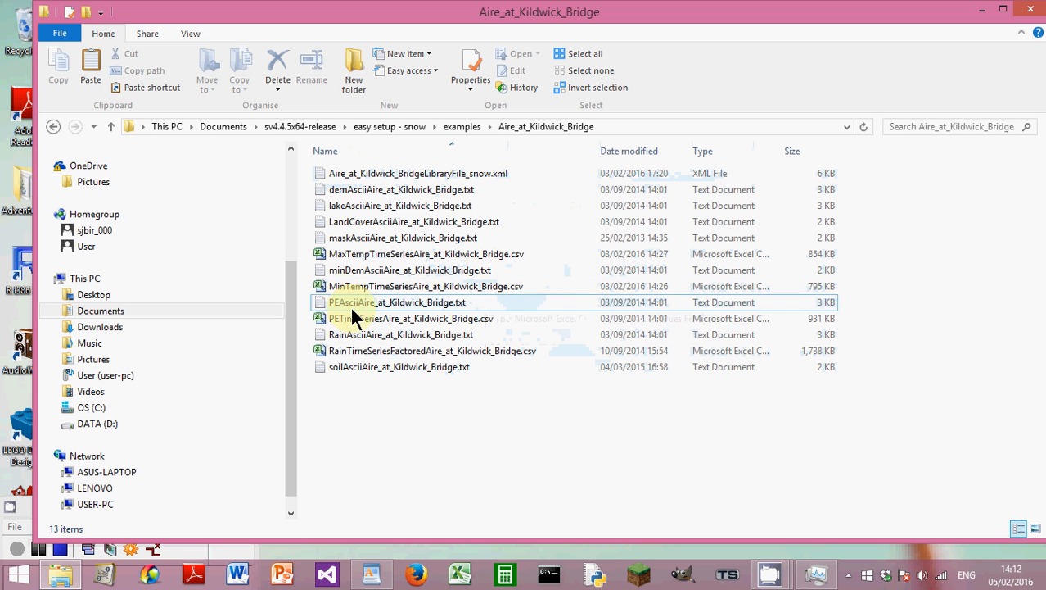
{"action": "left_click", "coordinate": [358, 255]}
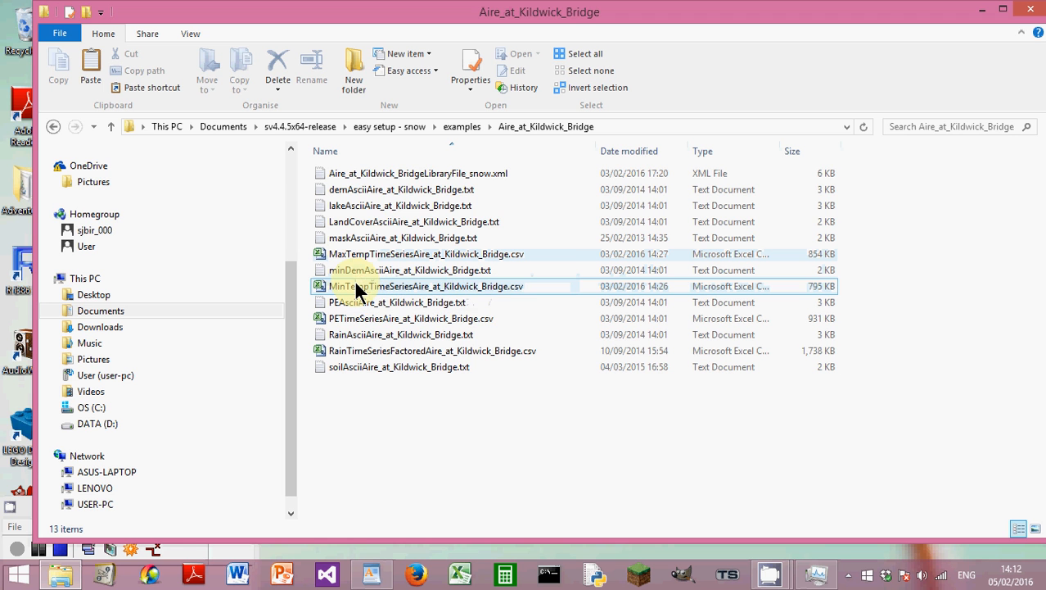
{"action": "left_click", "coordinate": [368, 189]}
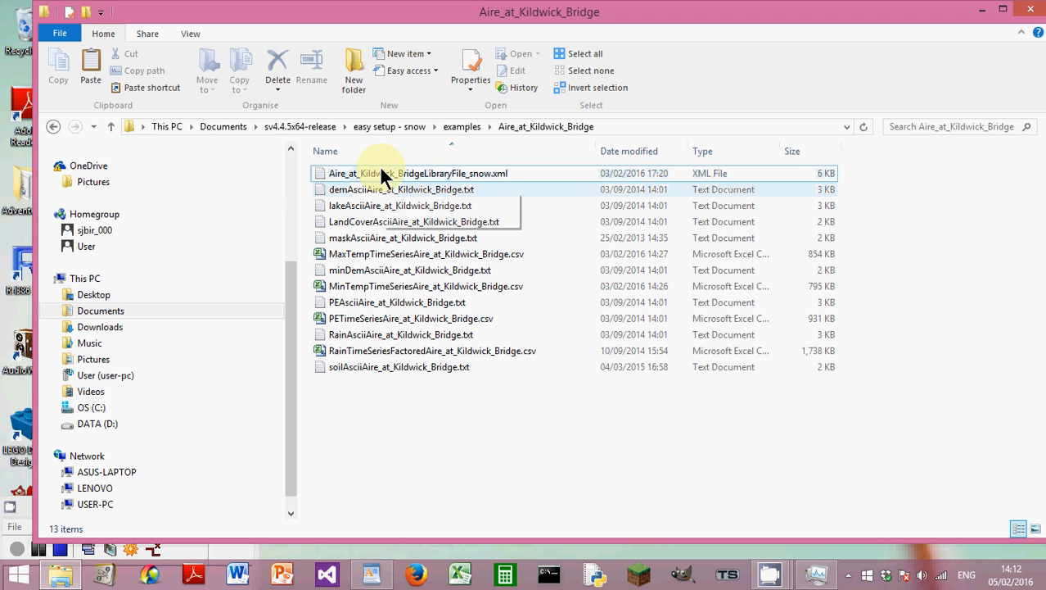
Open Aire_at_Kildwick_BridgeLibraryFile_snow.xml in WordPad and highlight the MaxTempTimeSeriesData and MinTempTimeSeriesData lines.
{"action": "left_click", "coordinate": [381, 173]}
{"action": "right_click", "coordinate": [382, 172]}
{"action": "mouse_move", "coordinate": [445, 254]}
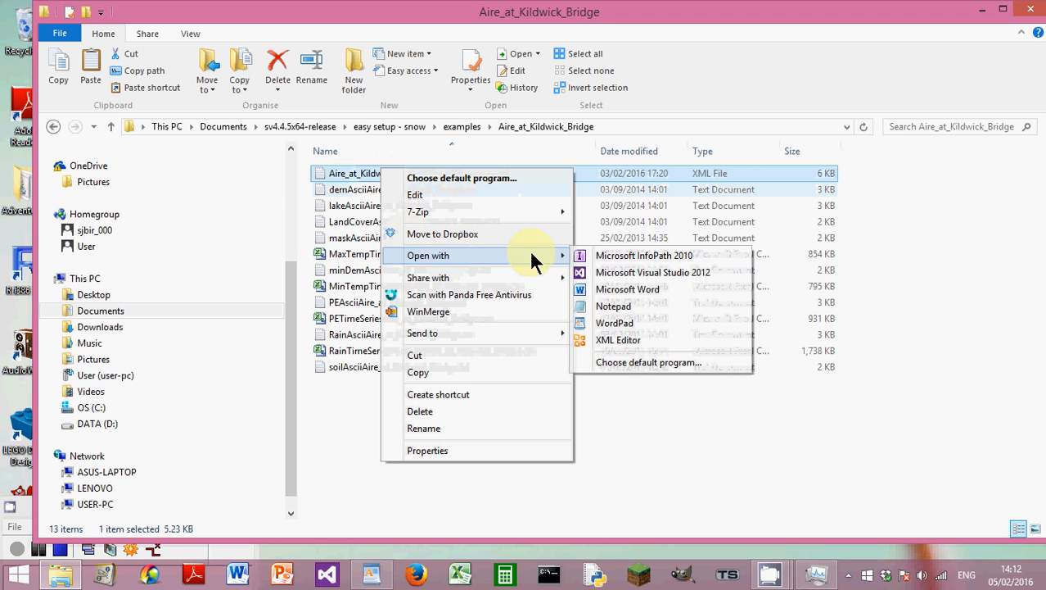
{"action": "left_click", "coordinate": [621, 316]}
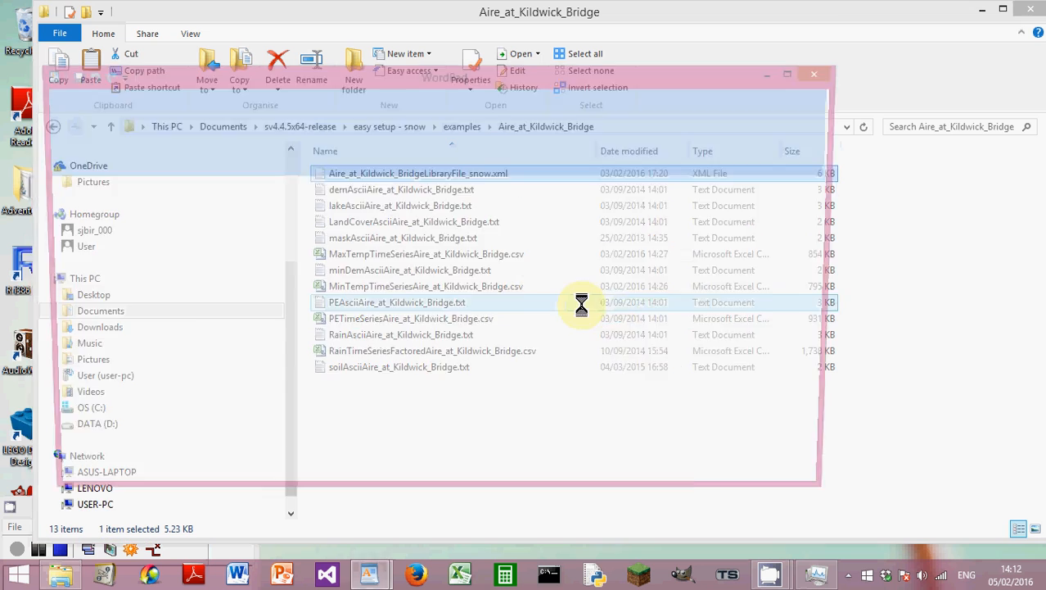
{"action": "scroll", "coordinate": [499, 304], "scroll_direction": "down", "scroll_amount": 12}
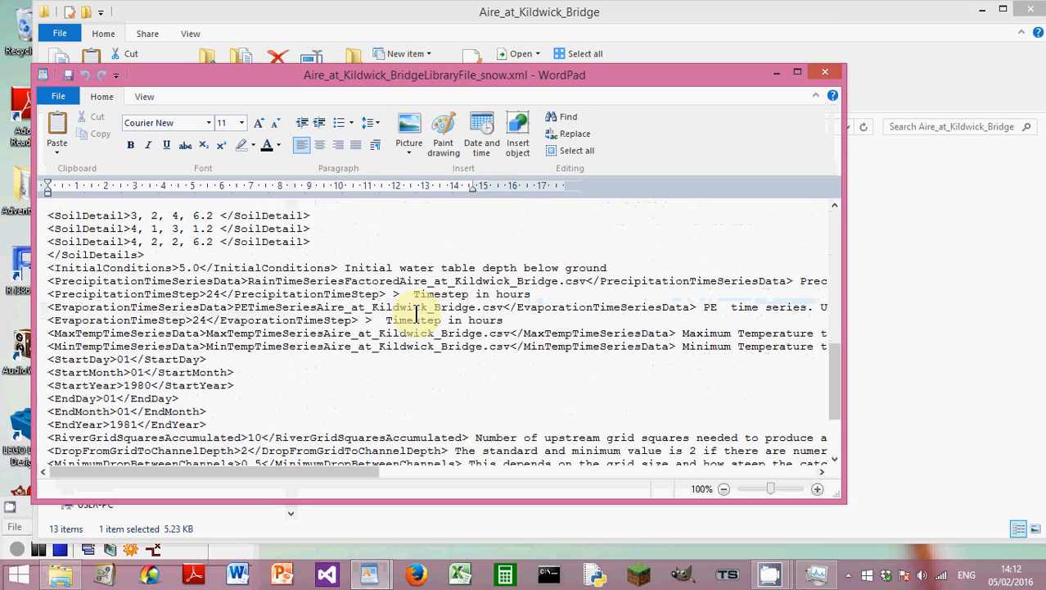
{"action": "scroll", "coordinate": [492, 311], "scroll_direction": "down", "scroll_amount": 3}
{"action": "scroll", "coordinate": [83, 350], "scroll_direction": "up", "scroll_amount": 2}
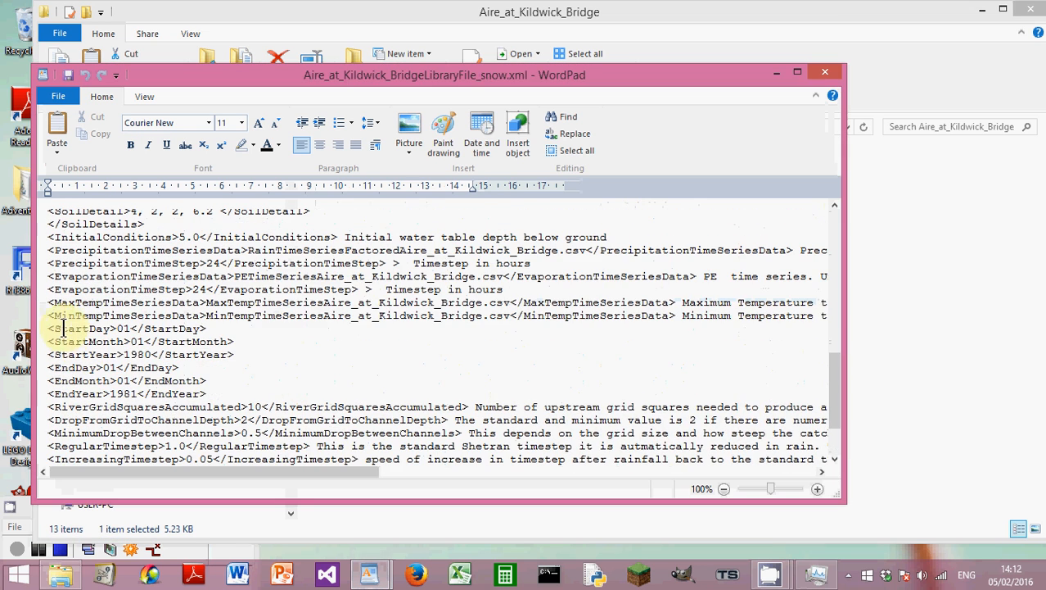
{"action": "left_click_drag", "start_coordinate": [36, 309], "coordinate": [36, 326]}
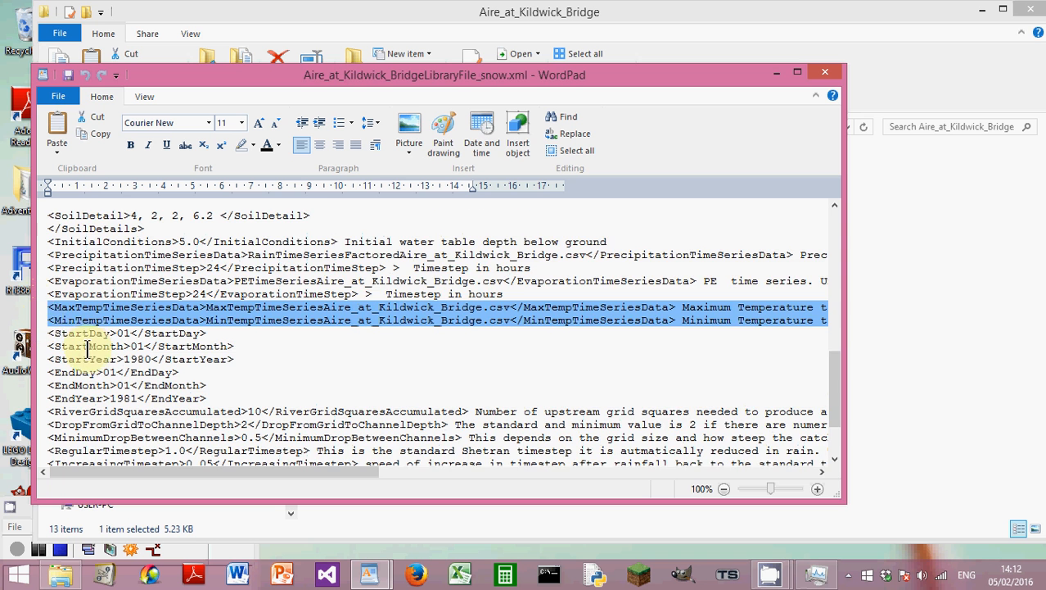
Highlight the SnowmeltDegreeDayFactor line near the end of the snow library file, and close the file.
{"action": "scroll", "coordinate": [74, 352], "scroll_direction": "down", "scroll_amount": 2}
{"action": "left_click", "coordinate": [40, 408]}
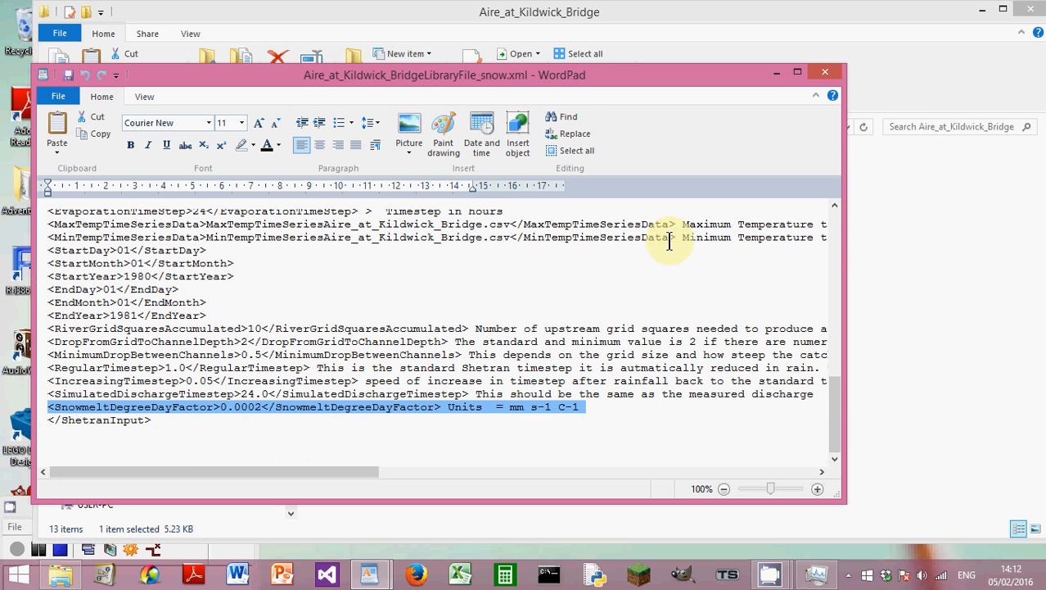
{"action": "left_click", "coordinate": [825, 74]}
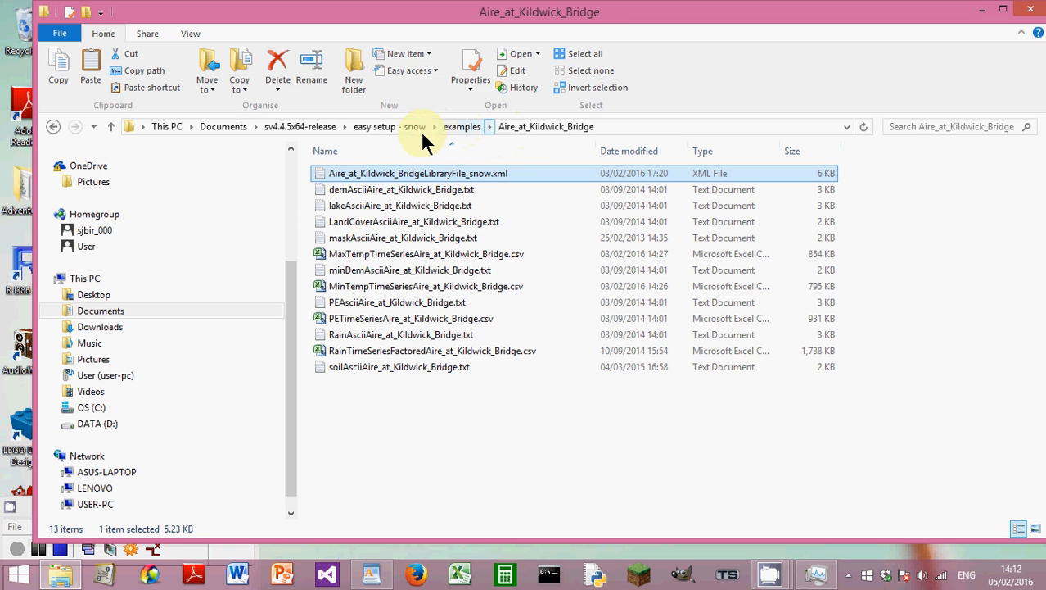
Open the program folder under easy setup - snow and locate the start.exe and sv4.4.5x64.exe executables.
{"action": "left_click", "coordinate": [397, 127]}
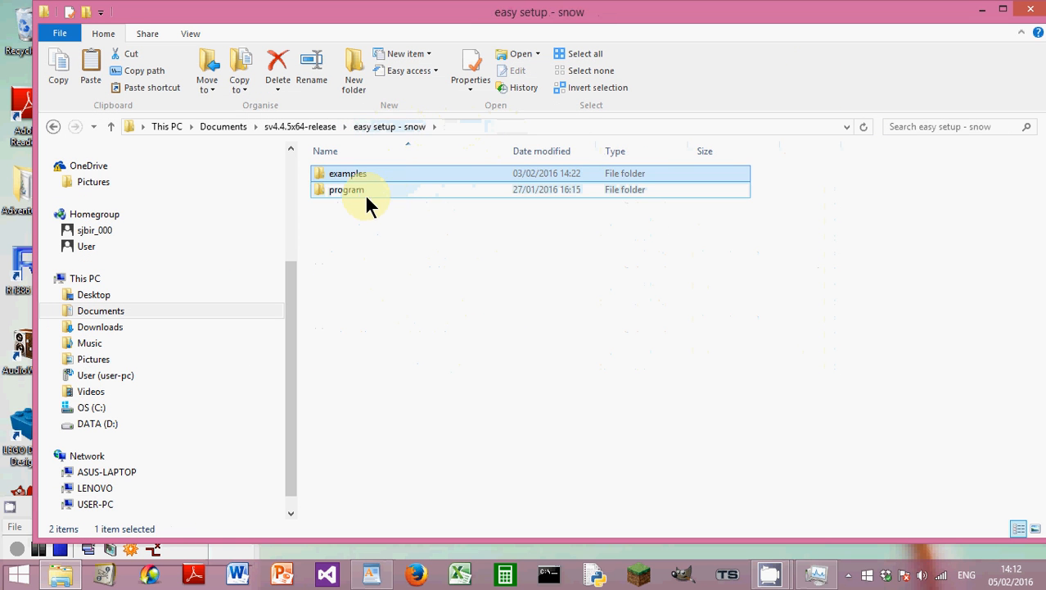
{"action": "double_click", "coordinate": [352, 188]}
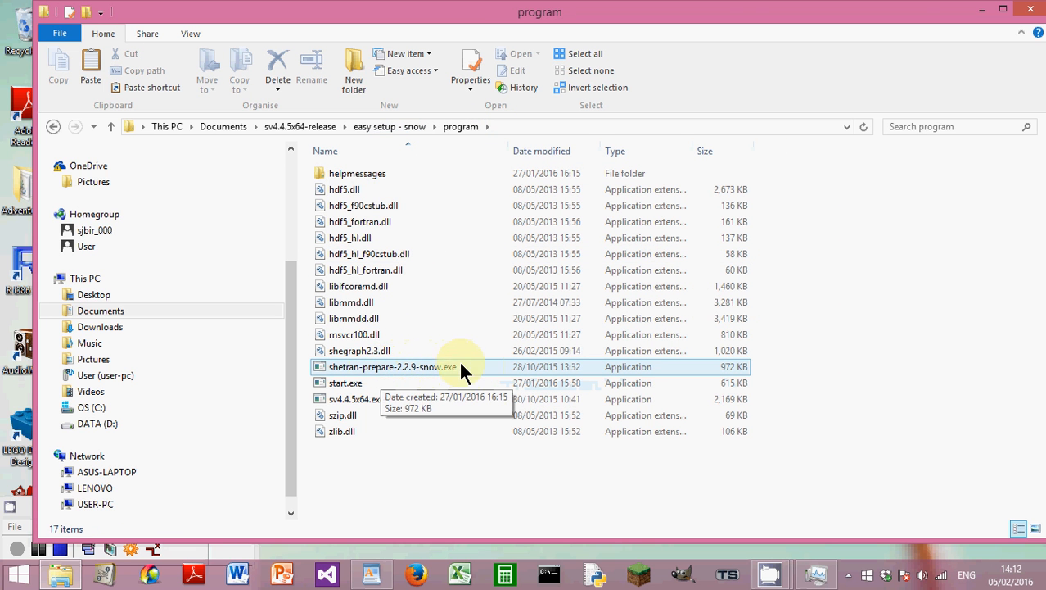
{"action": "left_click", "coordinate": [344, 380]}
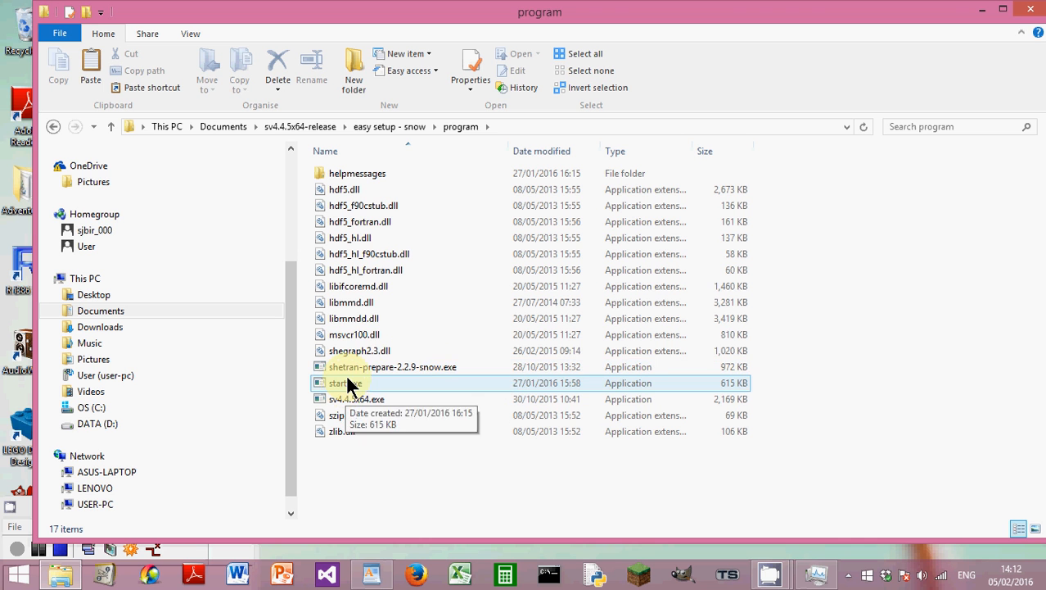
{"action": "left_click", "coordinate": [350, 397]}
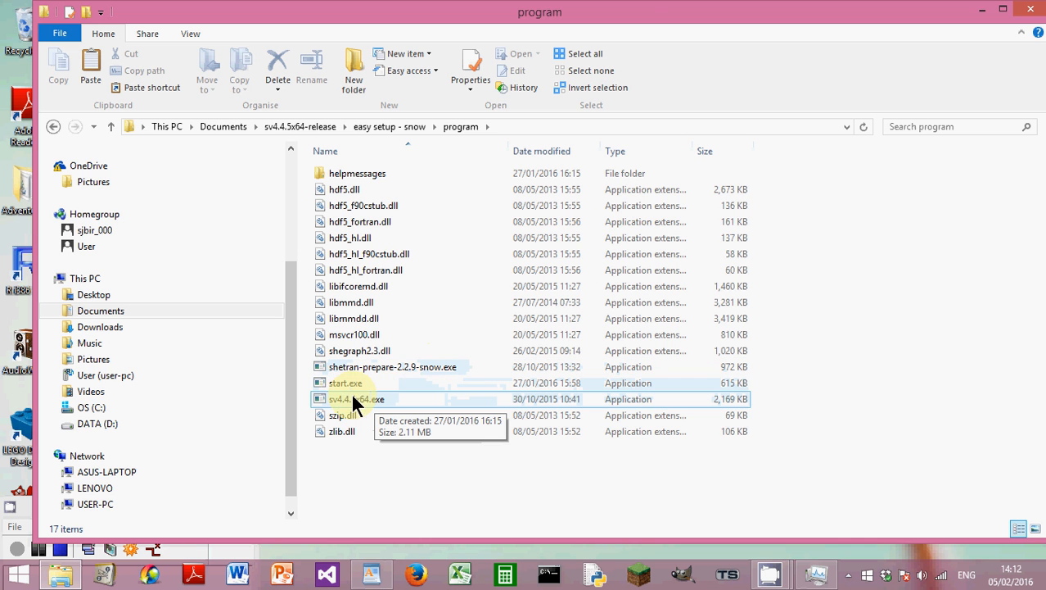
{"action": "left_click", "coordinate": [339, 385]}
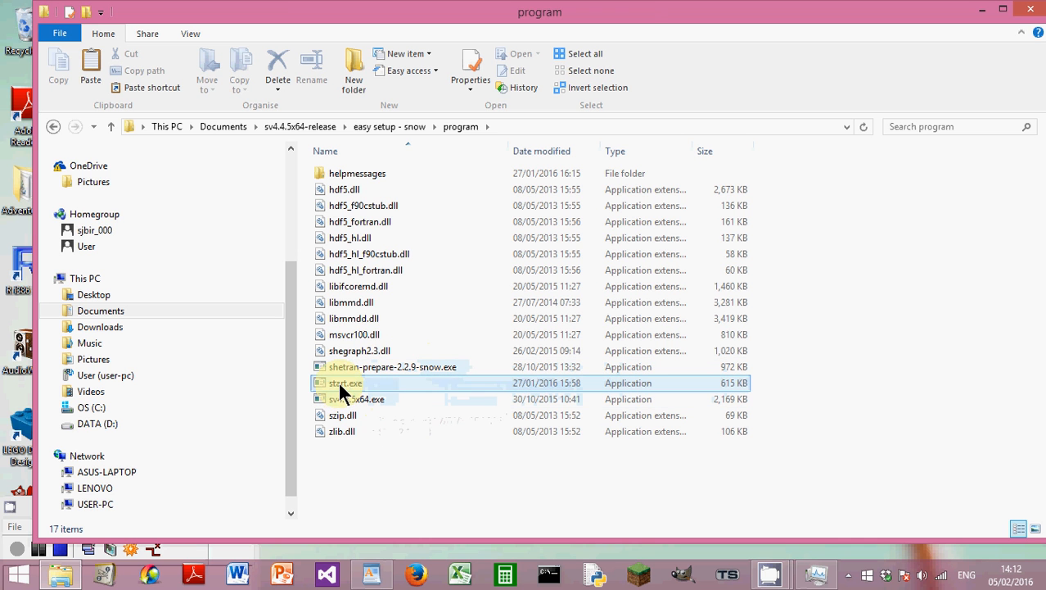
Run start.exe and load Aire_at_Kildwick_BridgeLibraryFile_snow.xml from the easy setup - snow example to start the snow simulation.
{"action": "double_click", "coordinate": [342, 385]}
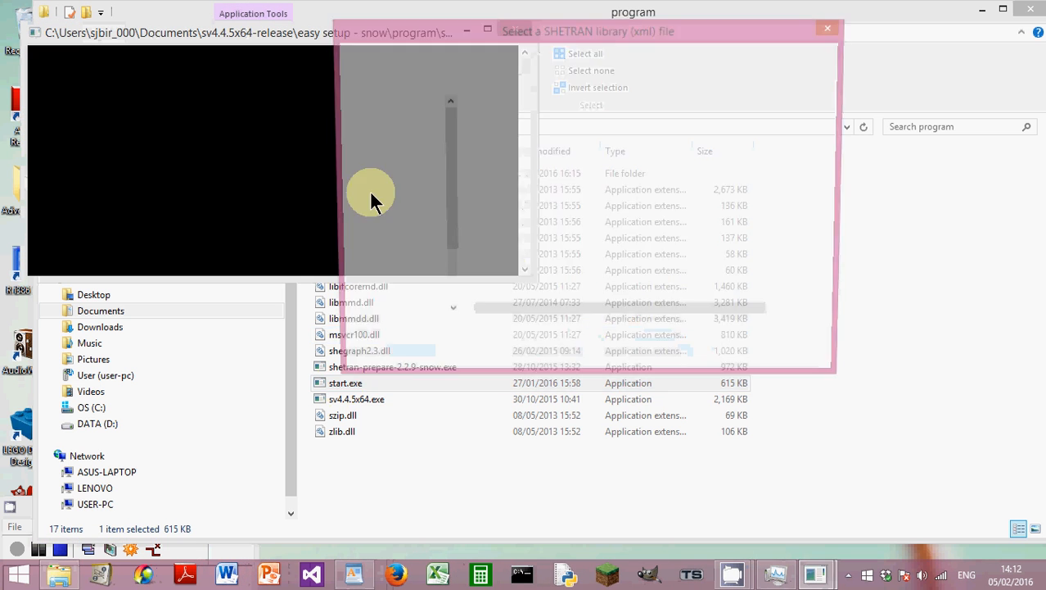
{"action": "left_click_drag", "start_coordinate": [841, 133], "coordinate": [848, 174]}
{"action": "left_click", "coordinate": [465, 56]}
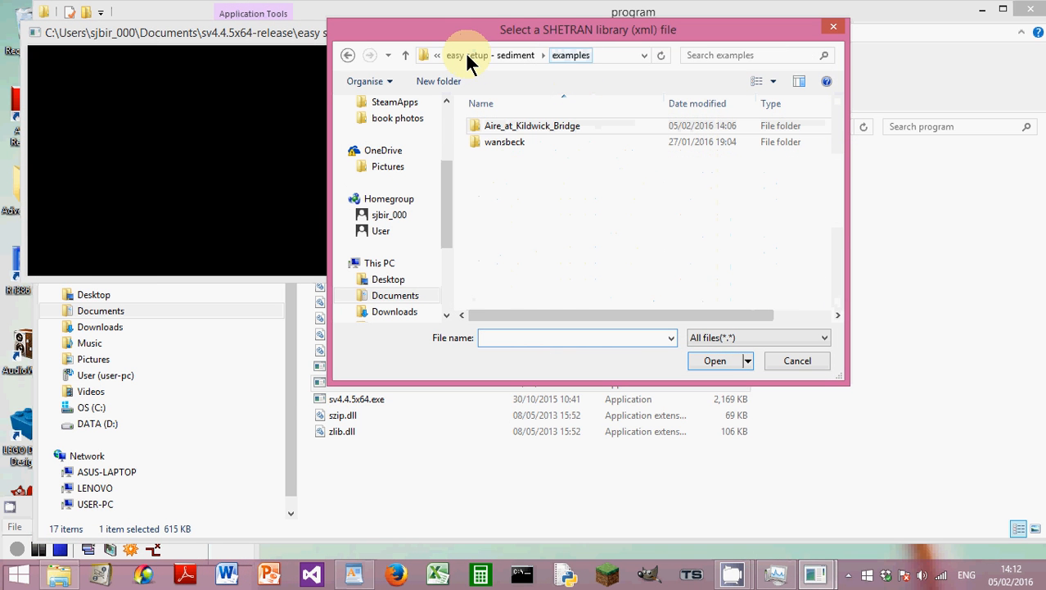
{"action": "left_click", "coordinate": [467, 56]}
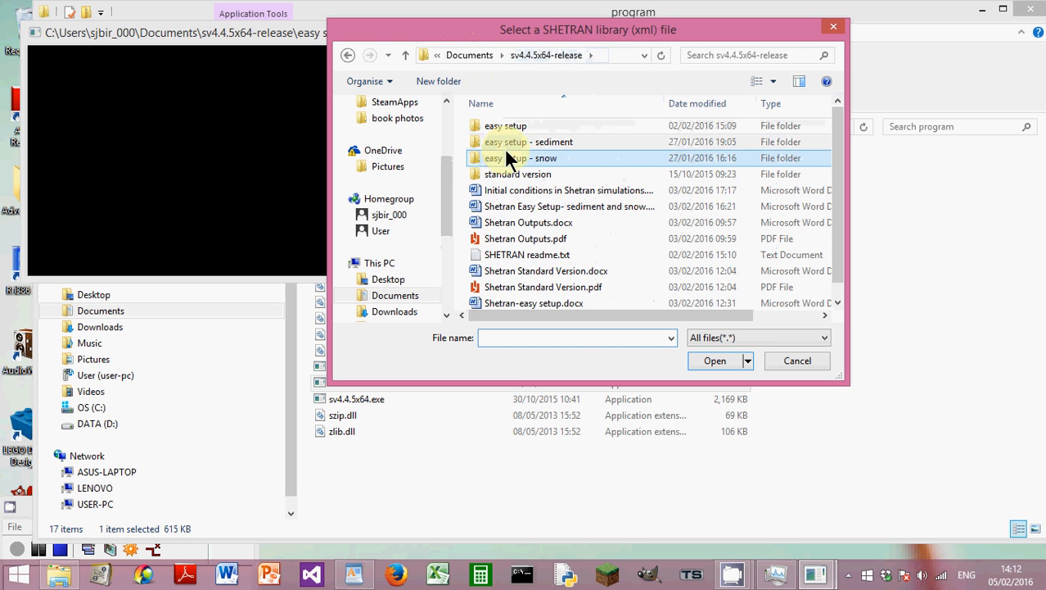
{"action": "double_click", "coordinate": [501, 156]}
{"action": "double_click", "coordinate": [496, 127]}
{"action": "double_click", "coordinate": [497, 125]}
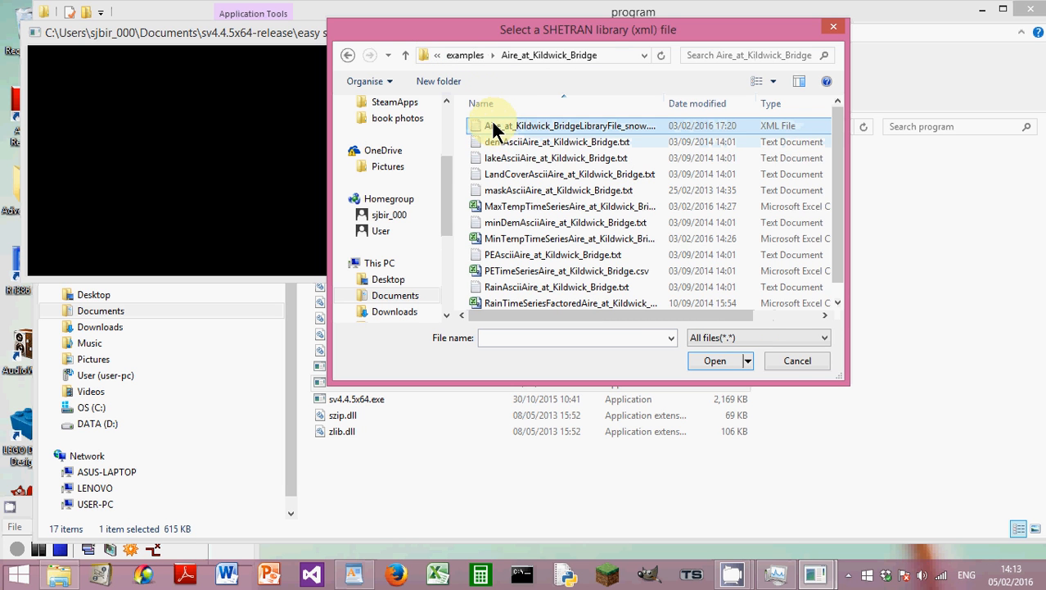
{"action": "double_click", "coordinate": [648, 123]}
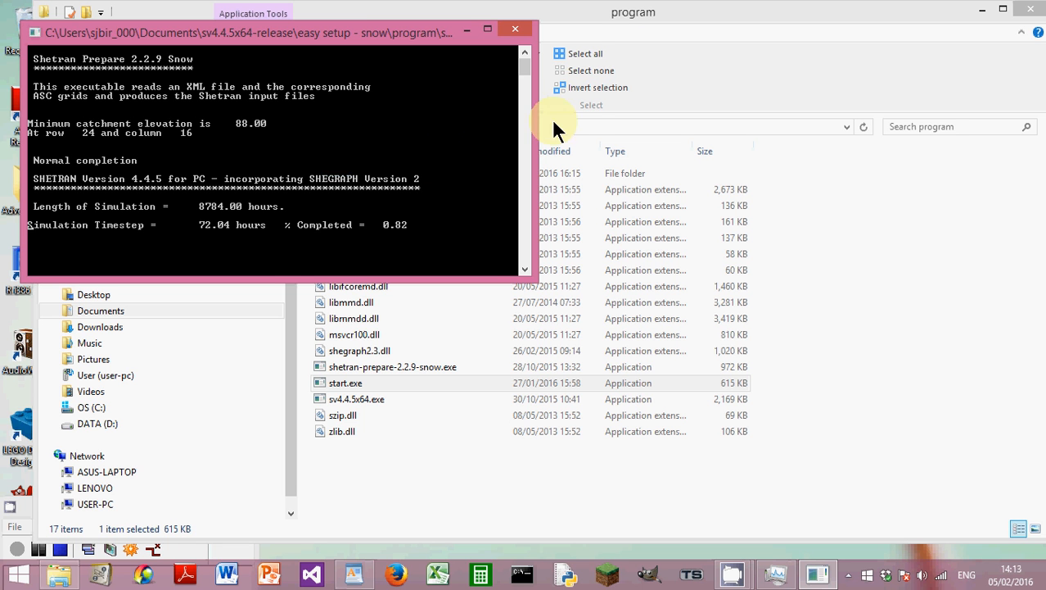
Open the Aire_at_Kildwick_Bridge folder under easy setup - snow examples while the simulation runs.
{"action": "left_click", "coordinate": [600, 11]}
{"action": "left_click", "coordinate": [381, 128]}
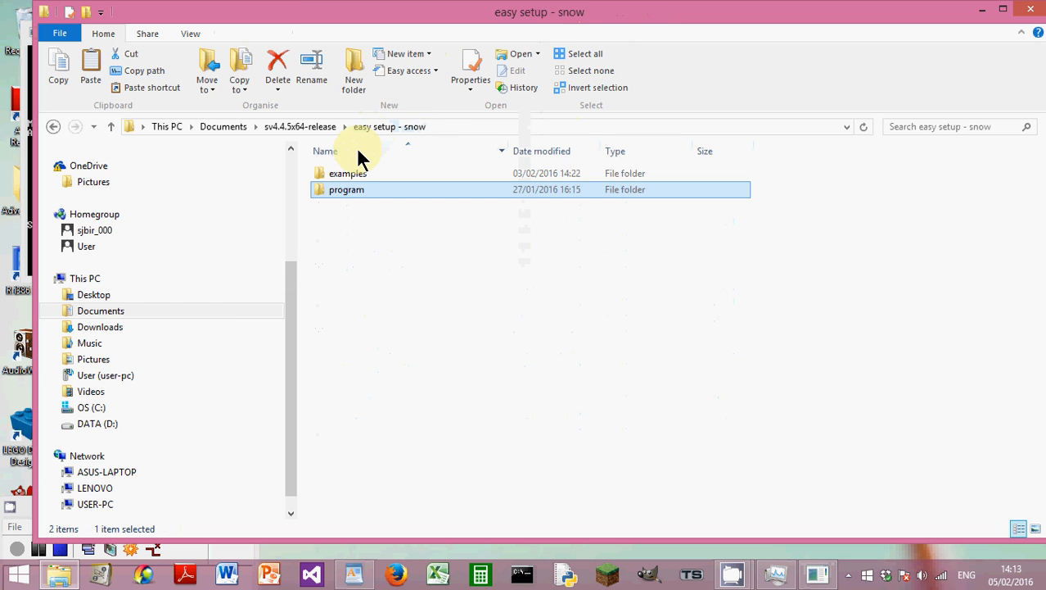
{"action": "double_click", "coordinate": [341, 171]}
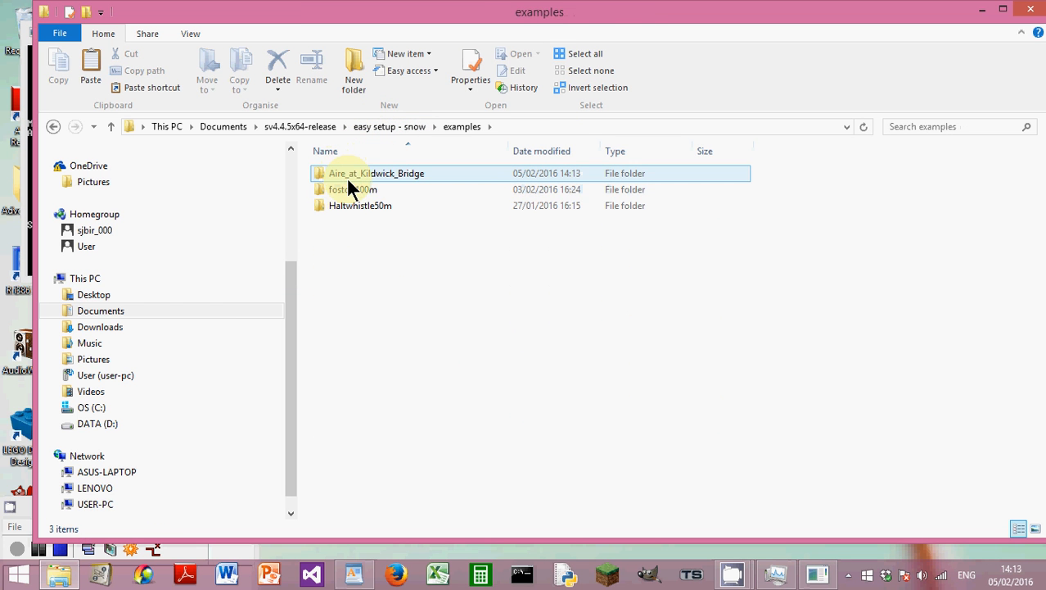
{"action": "double_click", "coordinate": [346, 173]}
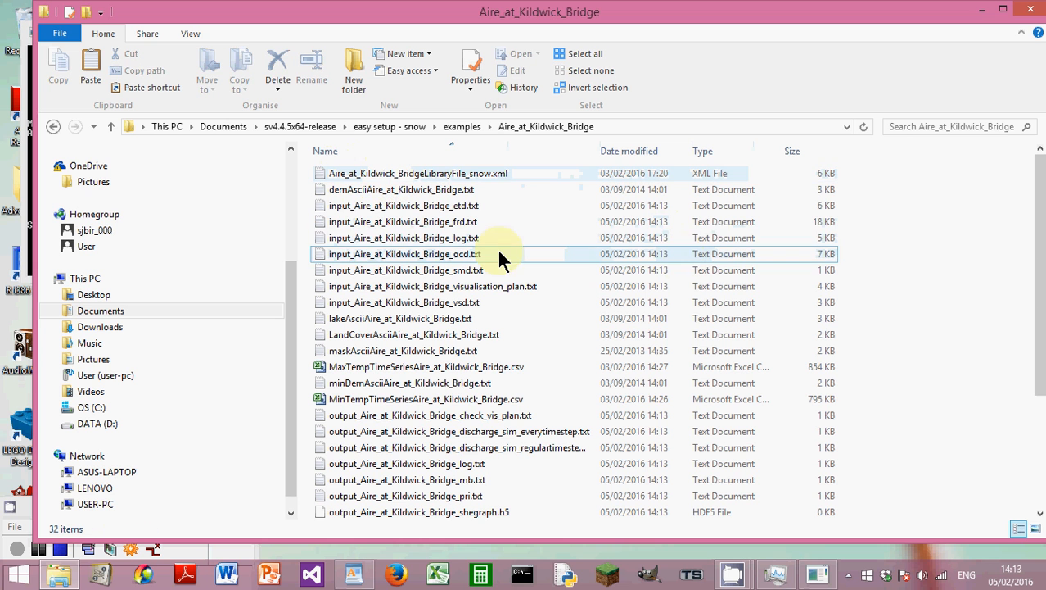
Open input_Aire_at_Kildwick_Bridge_smd.txt, highlight the ddf value under SM03, and close the file.
{"action": "double_click", "coordinate": [363, 267]}
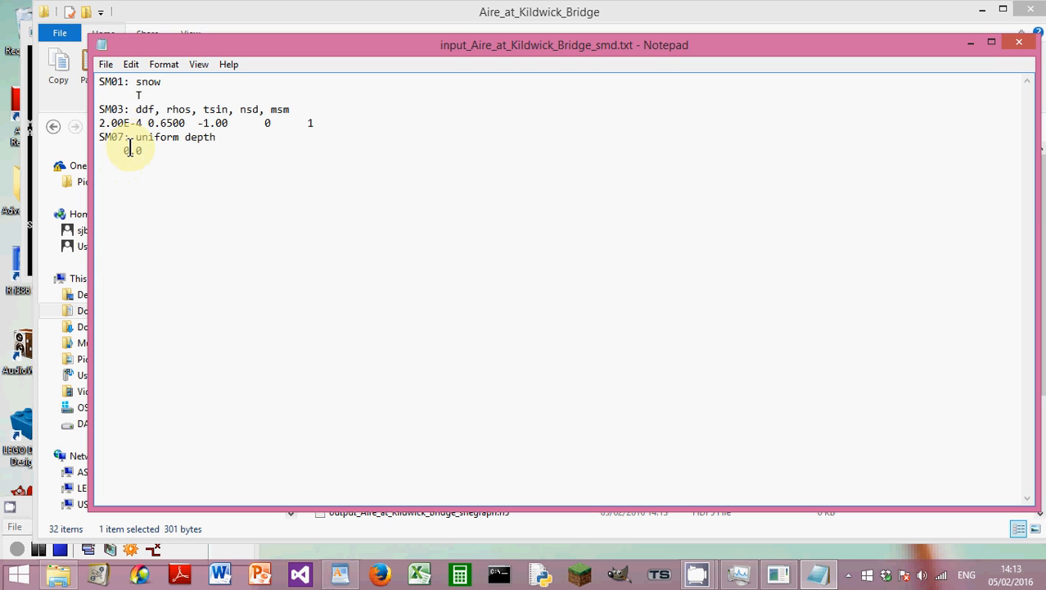
{"action": "left_click_drag", "start_coordinate": [100, 123], "coordinate": [138, 123]}
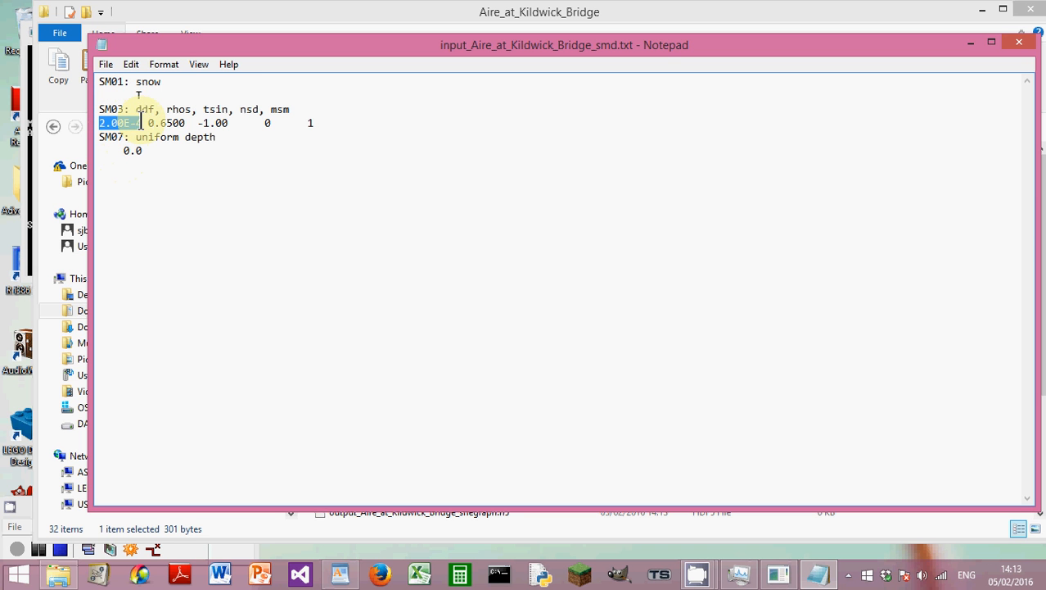
{"action": "left_click", "coordinate": [1020, 45]}
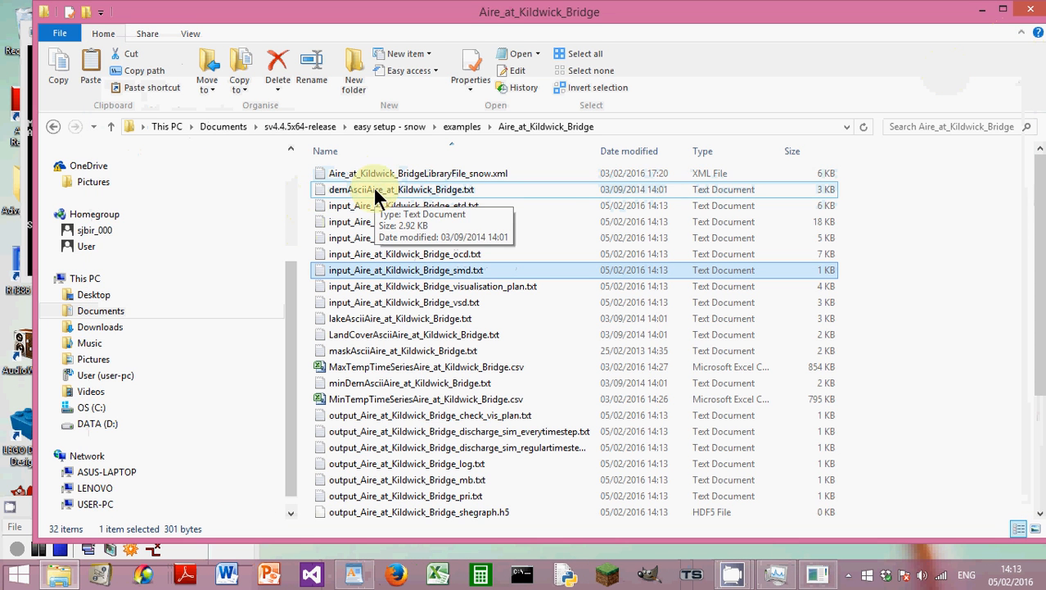
Open input_Aire_at_Kildwick_Bridge_frd.txt, highlight the FR24 component execution parameters and their SM flag, and close the file.
{"action": "double_click", "coordinate": [364, 218]}
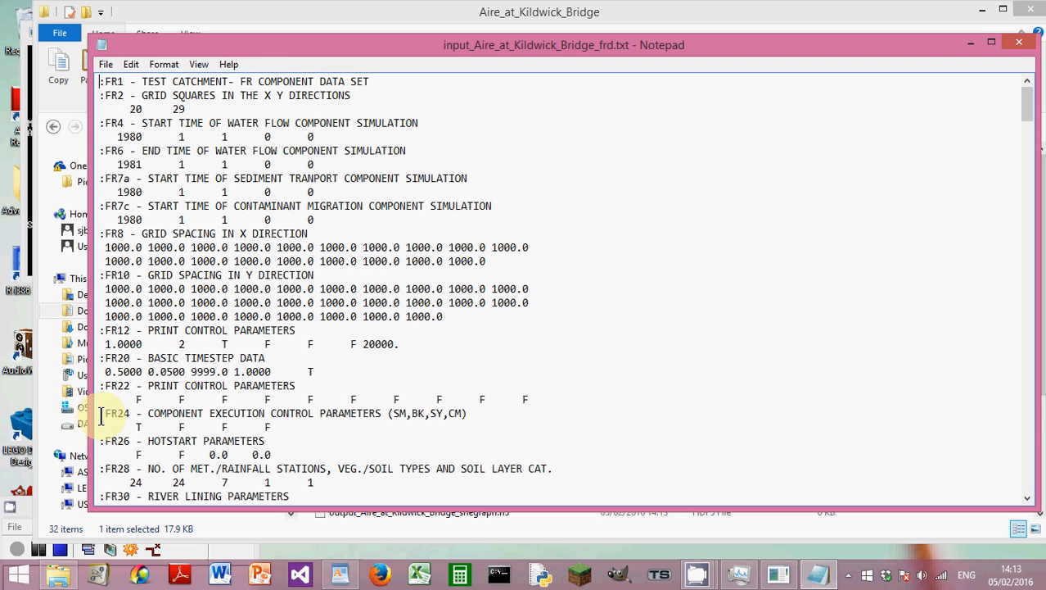
{"action": "left_click_drag", "start_coordinate": [96, 418], "coordinate": [320, 425]}
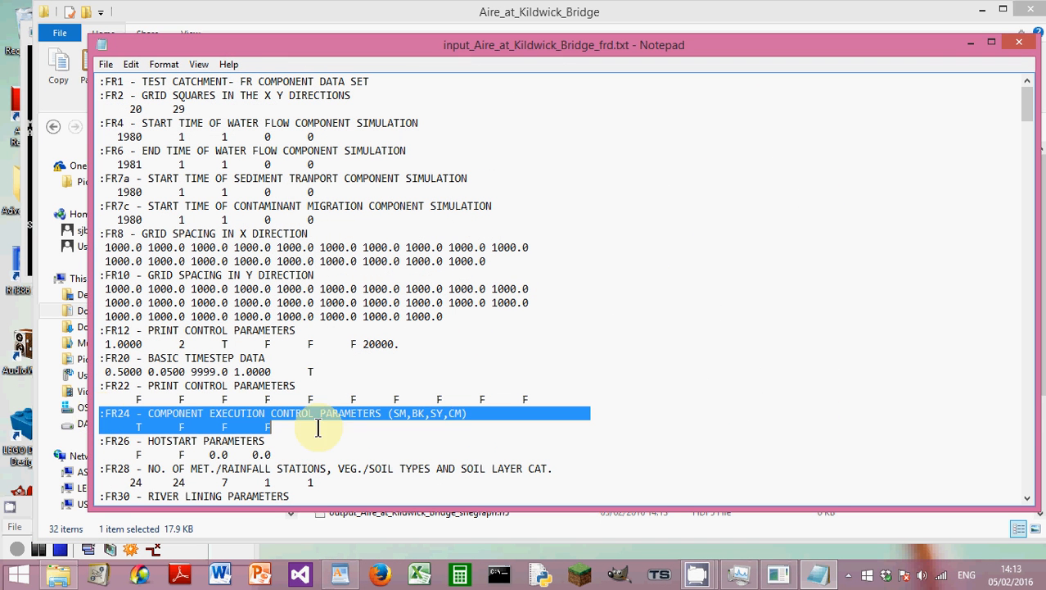
{"action": "left_click", "coordinate": [137, 423]}
{"action": "double_click", "coordinate": [137, 423]}
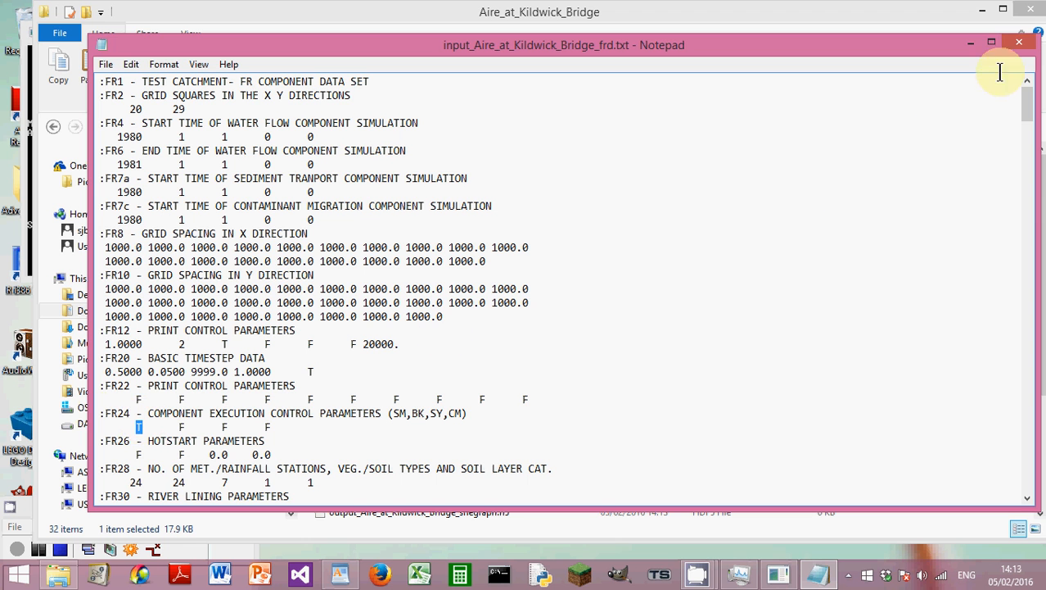
{"action": "left_click", "coordinate": [1019, 47]}
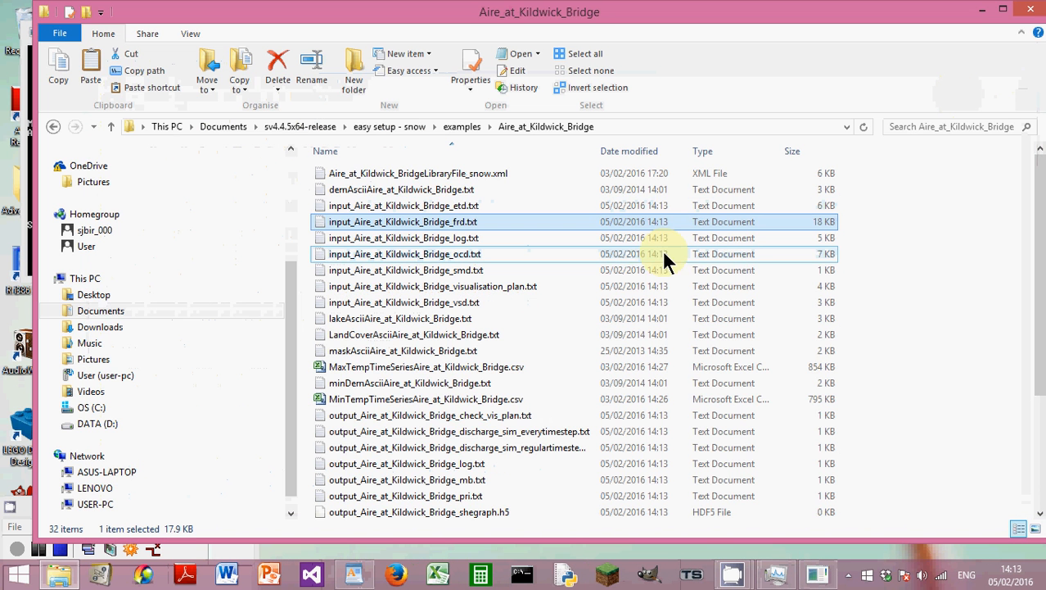
{"action": "scroll", "coordinate": [645, 264], "scroll_direction": "down", "scroll_amount": 3}
{"action": "scroll", "coordinate": [644, 264], "scroll_direction": "up", "scroll_amount": 3}
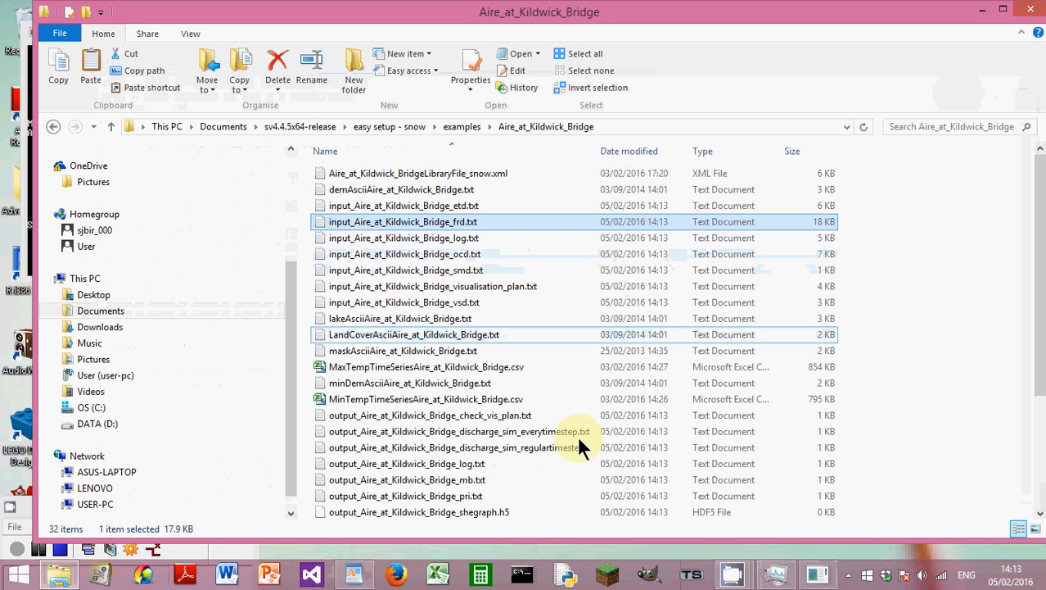
Continue past the Fortran pause in the SHETRAN console to end the snow run.
{"action": "left_click", "coordinate": [17, 515]}
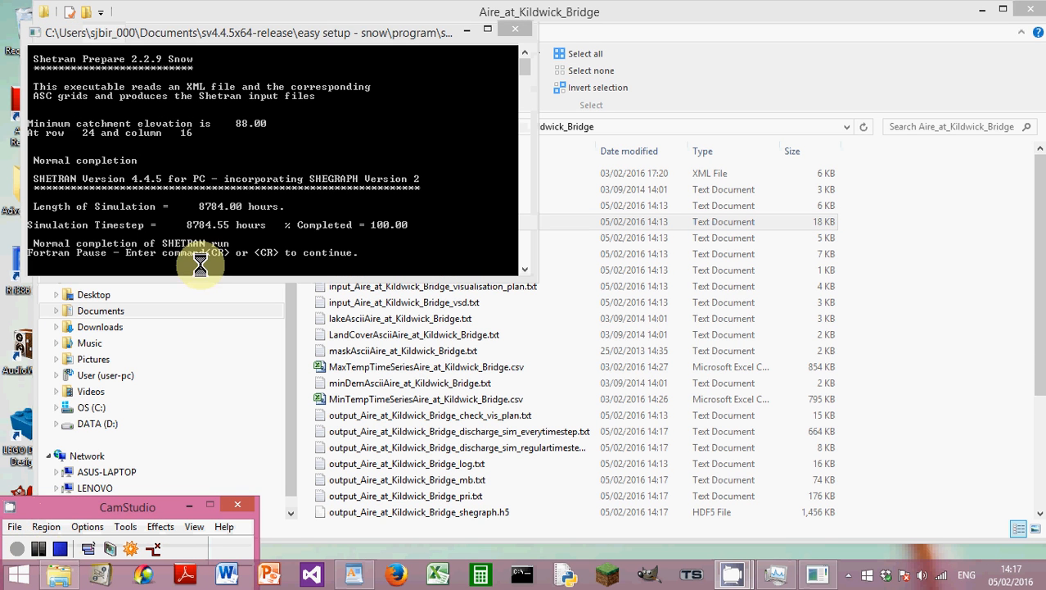
{"action": "left_click", "coordinate": [436, 206]}
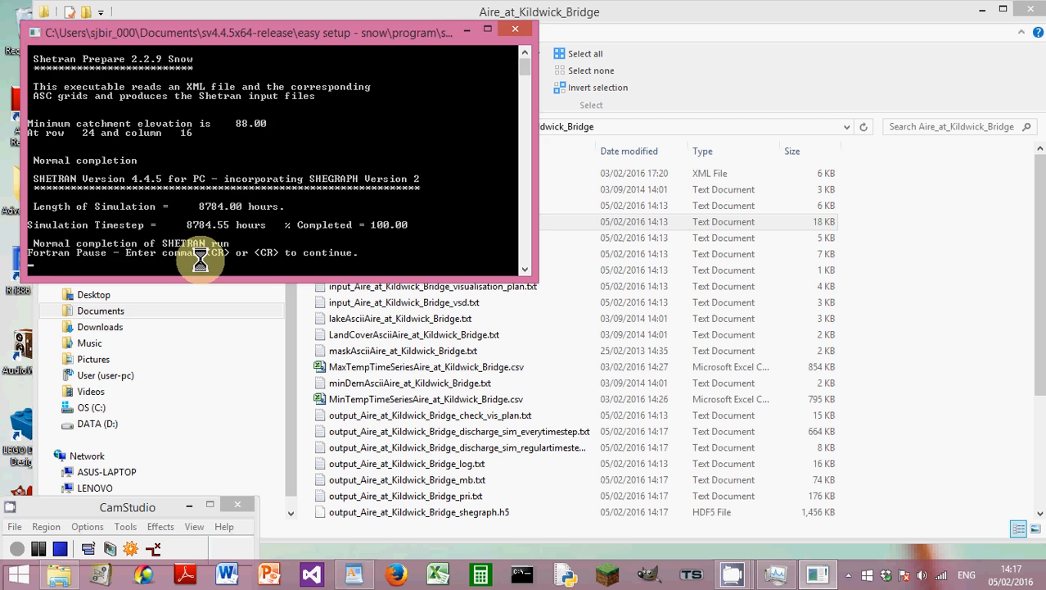
{"action": "key", "text": "Return"}
{"action": "left_click", "coordinate": [409, 225]}
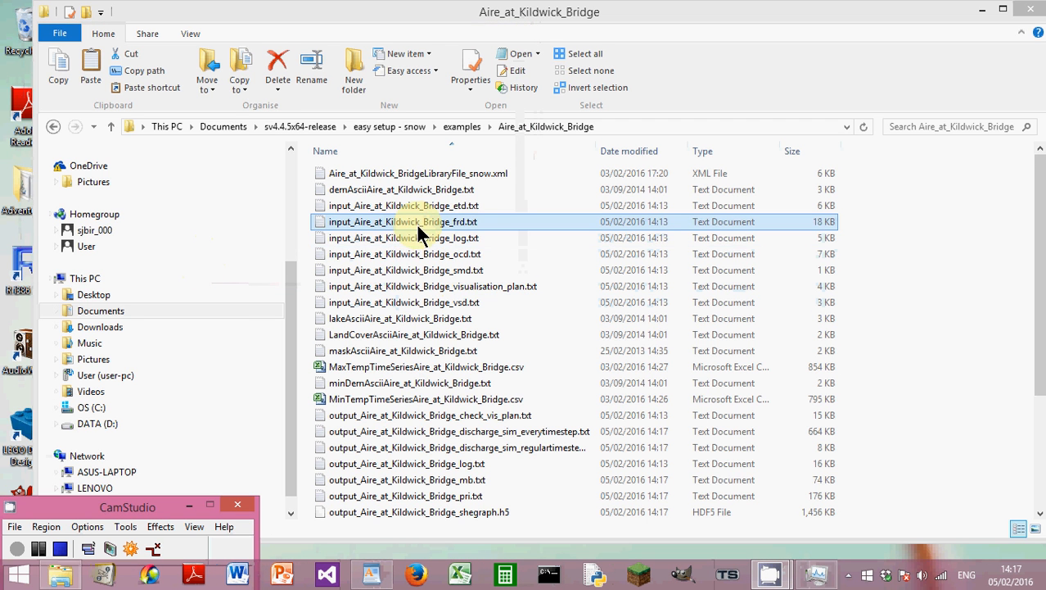
{"action": "left_click", "coordinate": [411, 236]}
{"action": "left_click", "coordinate": [408, 267]}
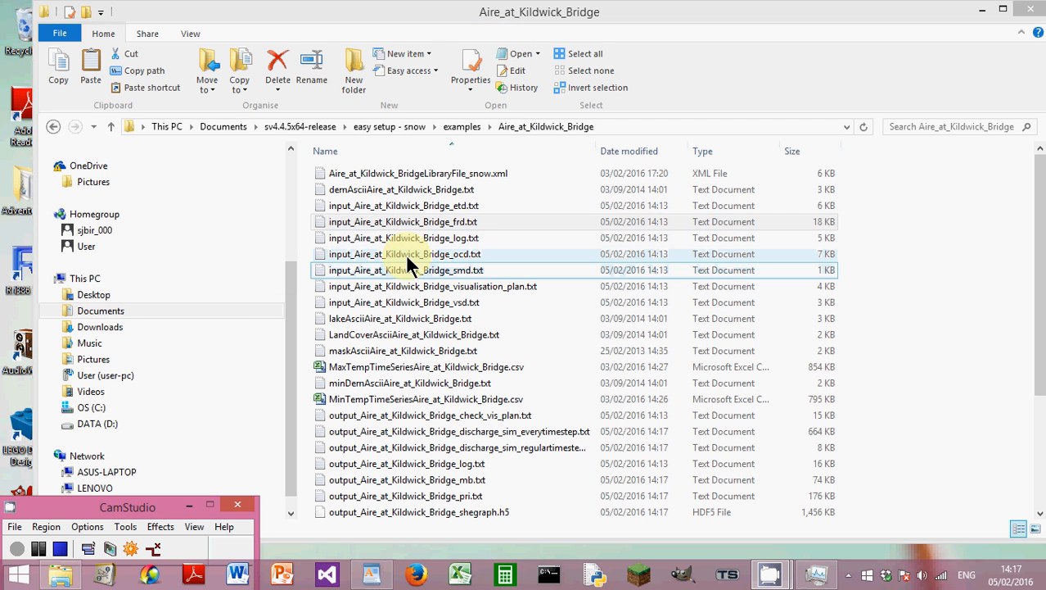
{"action": "left_click", "coordinate": [411, 223]}
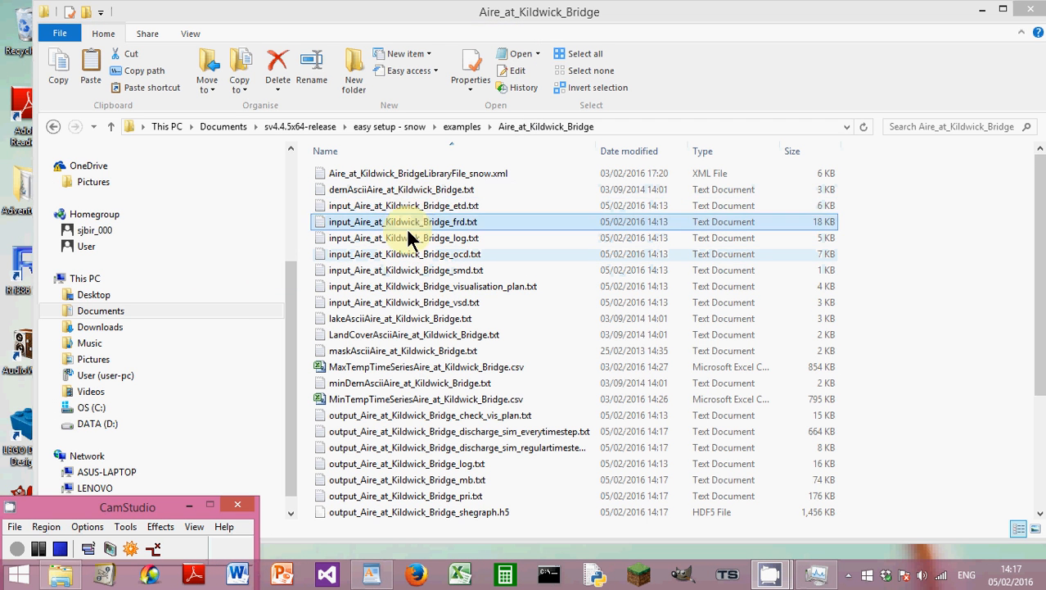
Open input_Aire_at_Kildwick_Bridge_visualisation_plan.txt, highlight the snow_dep item definition, and close the file.
{"action": "left_click", "coordinate": [406, 285]}
{"action": "double_click", "coordinate": [406, 285]}
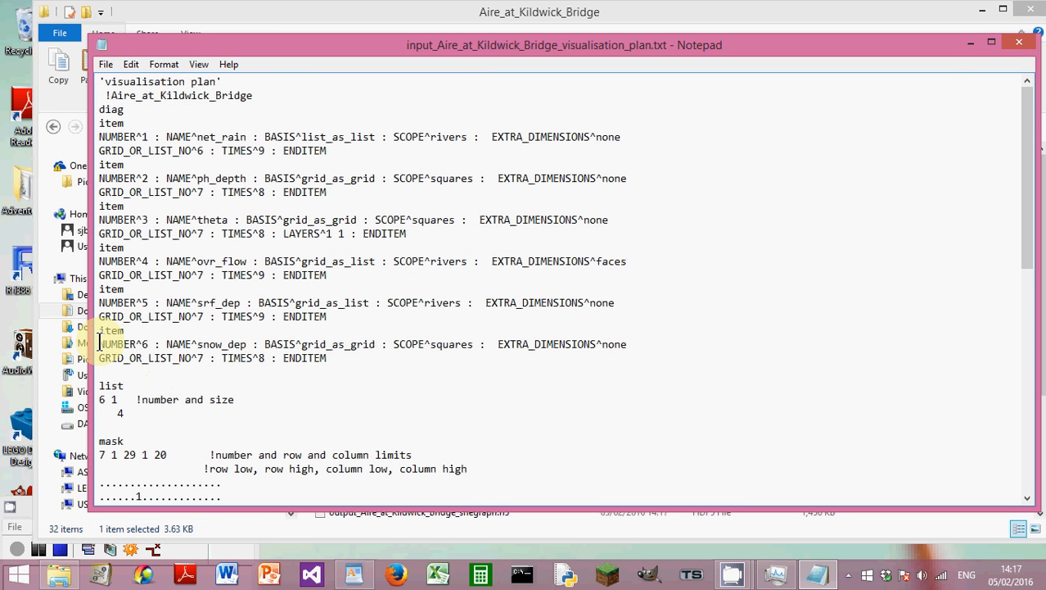
{"action": "left_click_drag", "start_coordinate": [99, 344], "coordinate": [399, 373]}
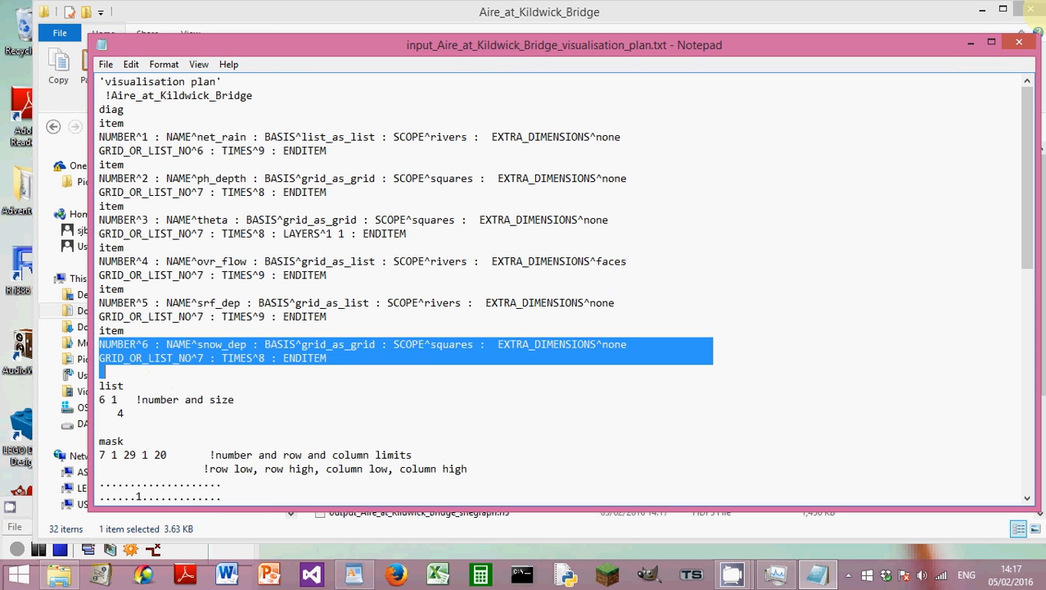
{"action": "left_click", "coordinate": [1018, 42]}
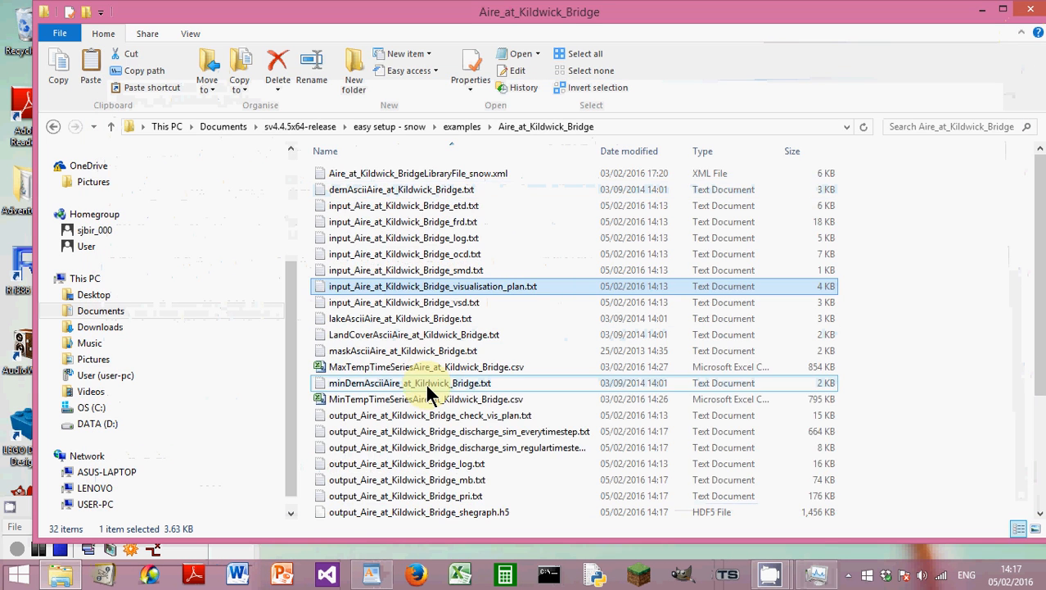
Open rundata_Aire_at_Kildwick_Bridge.txt, highlight the snowmelt entry with its smd input file, and close the file.
{"action": "scroll", "coordinate": [427, 393], "scroll_direction": "down", "scroll_amount": 4}
{"action": "left_click", "coordinate": [393, 482]}
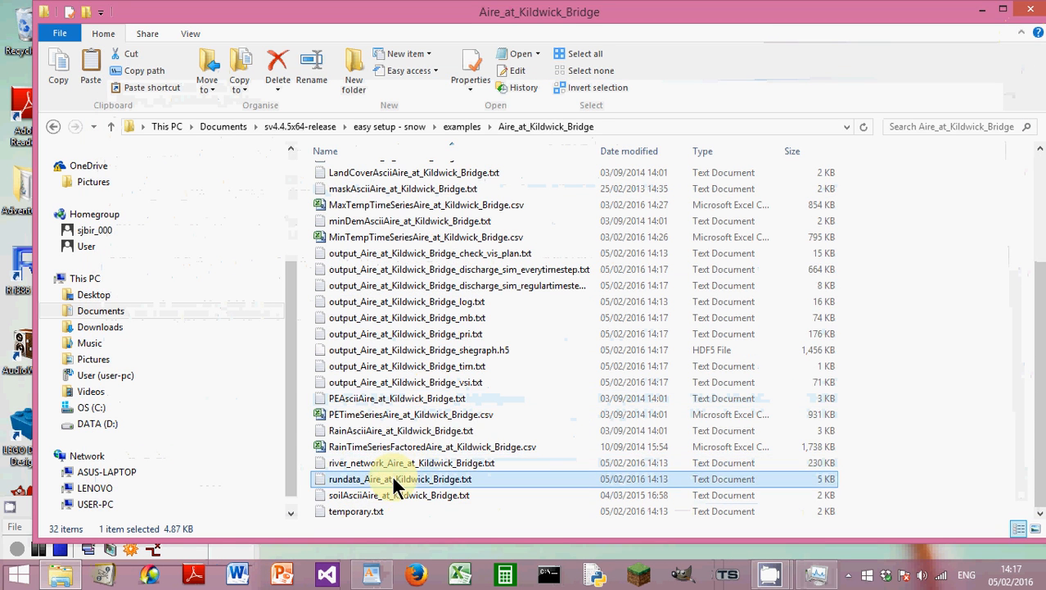
{"action": "double_click", "coordinate": [393, 479]}
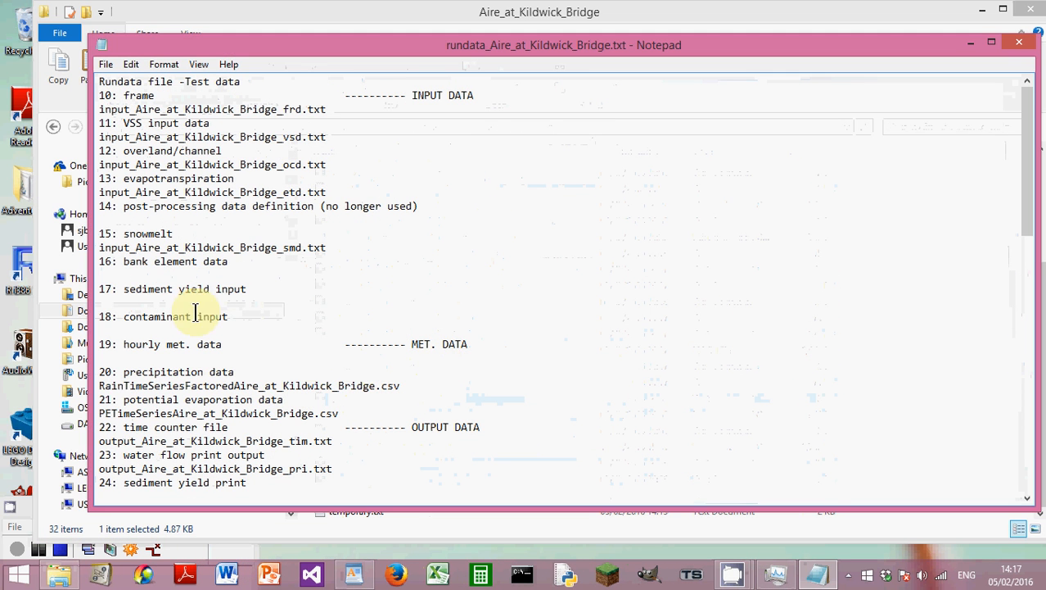
{"action": "left_click_drag", "start_coordinate": [98, 233], "coordinate": [384, 246]}
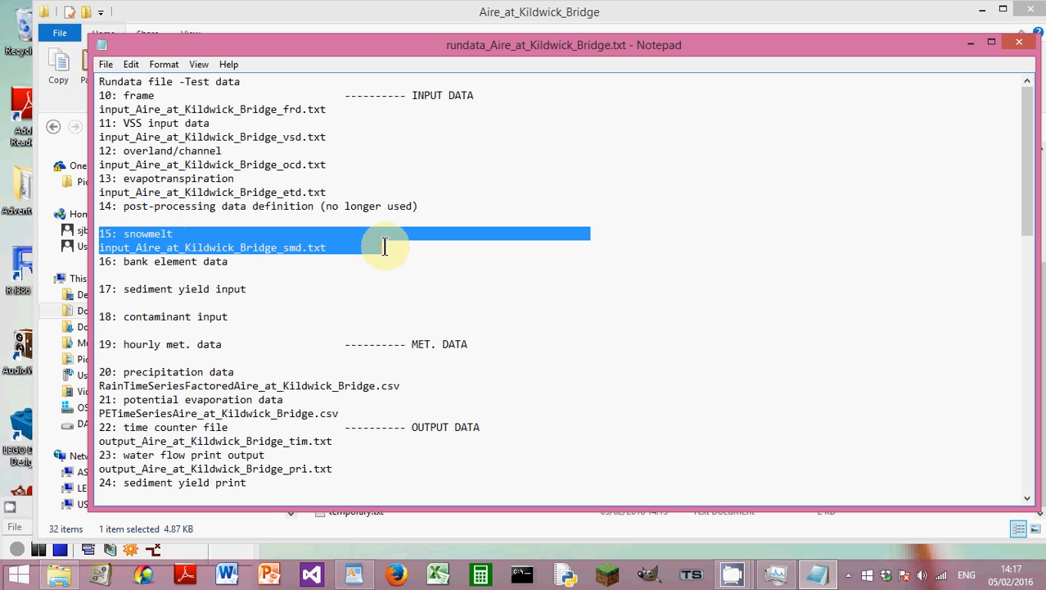
{"action": "left_click", "coordinate": [1019, 42]}
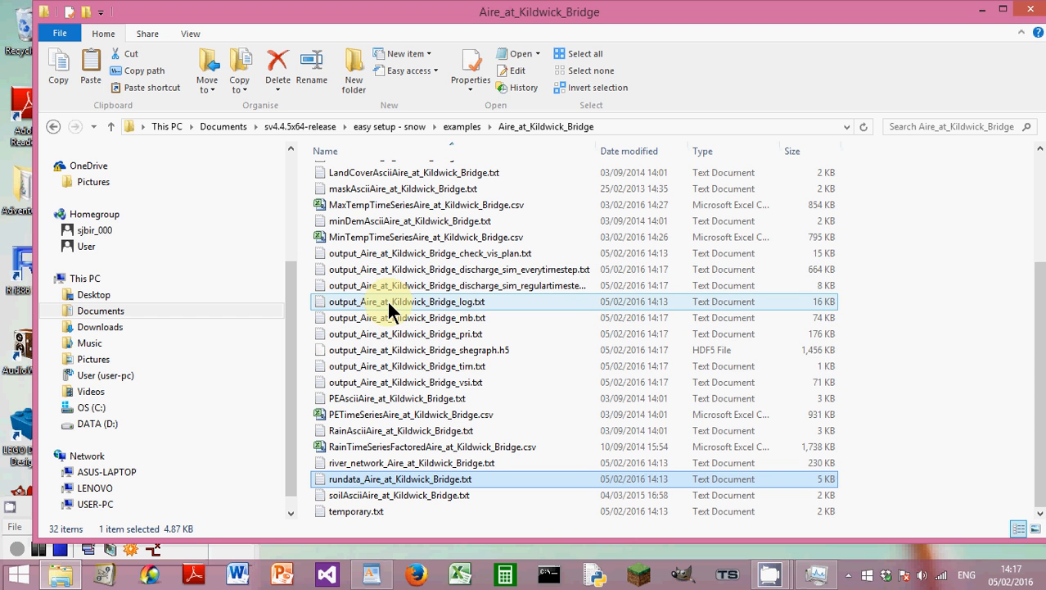
Open output_Aire_at_Kildwick_Bridge_shegraph.h5 in HDFView and expand the snow_dep group under VARIABLES.
{"action": "left_click", "coordinate": [398, 349]}
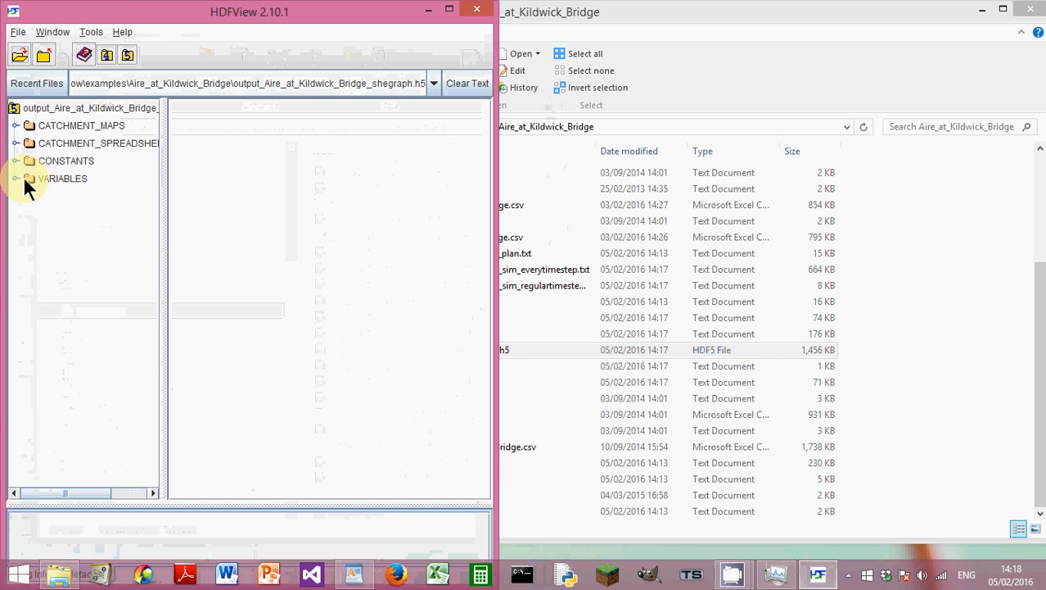
{"action": "left_click", "coordinate": [14, 180]}
{"action": "left_click", "coordinate": [30, 280]}
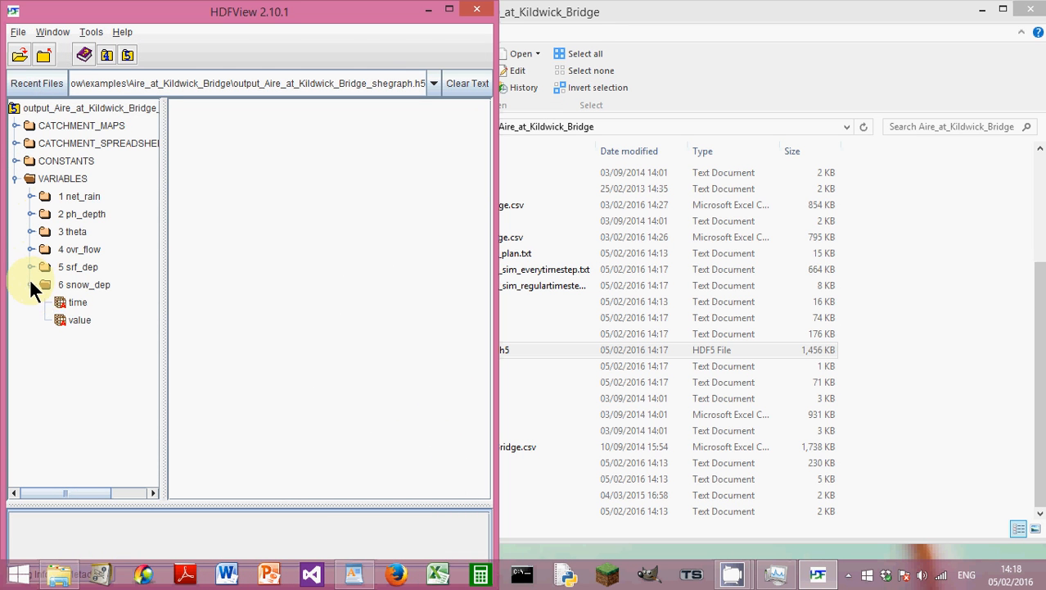